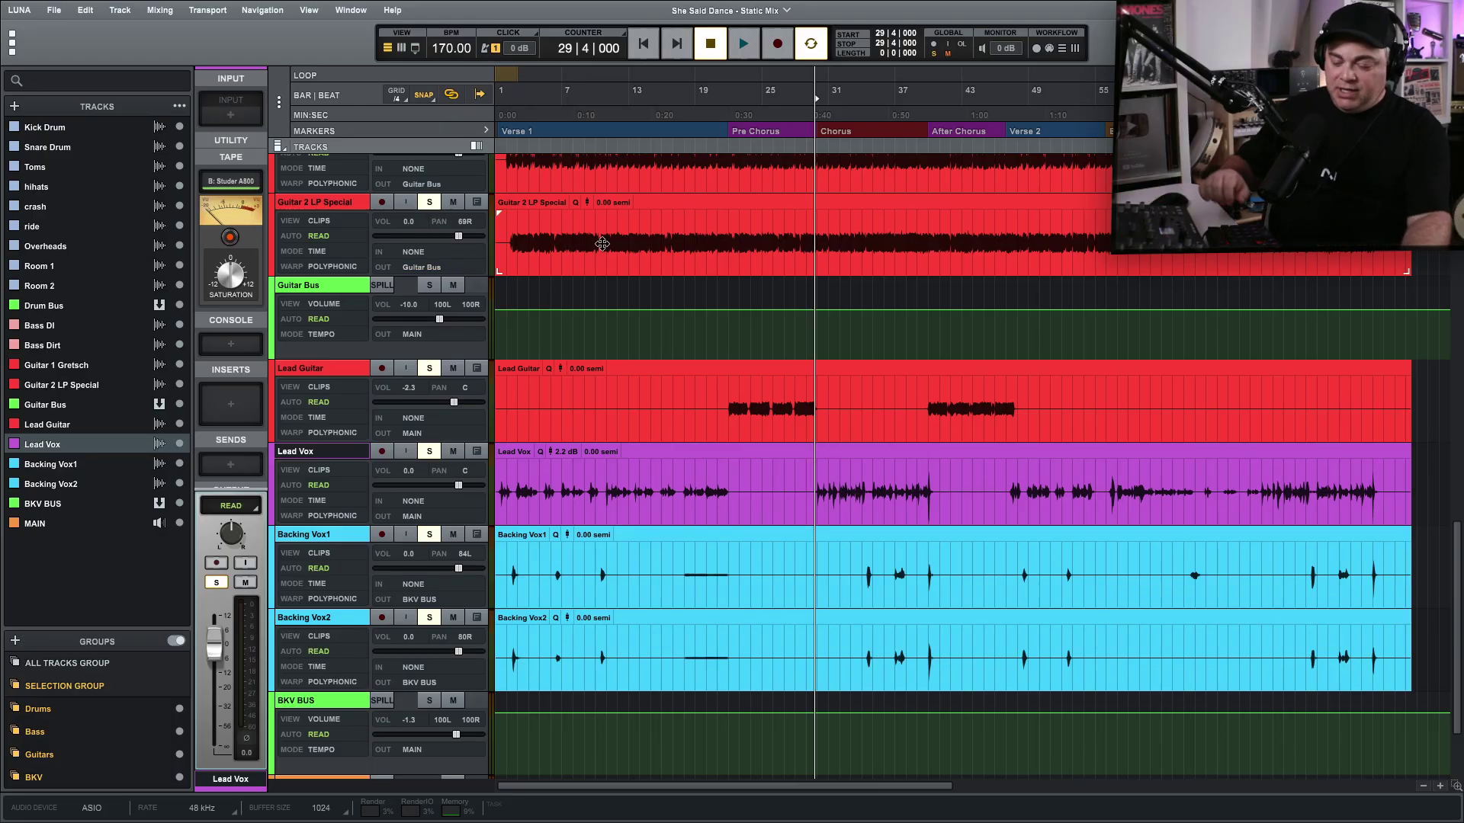
- Switch to the Mixer with Ctrl+=, re-expand the Inserts section, and solo Kick Drum
{"action": "key", "text": "ctrl+equal"}
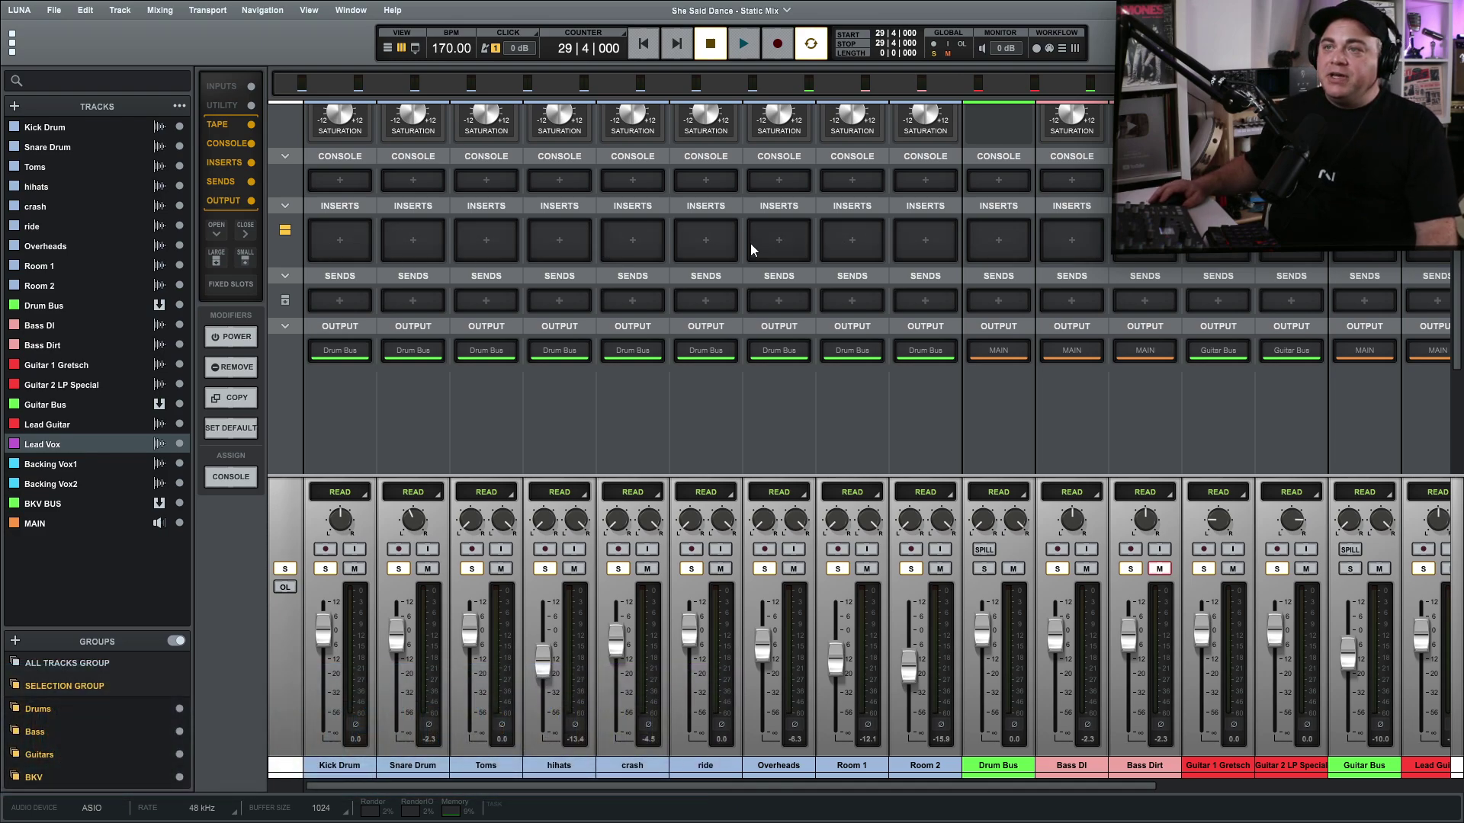
{"action": "left_click", "coordinate": [285, 206]}
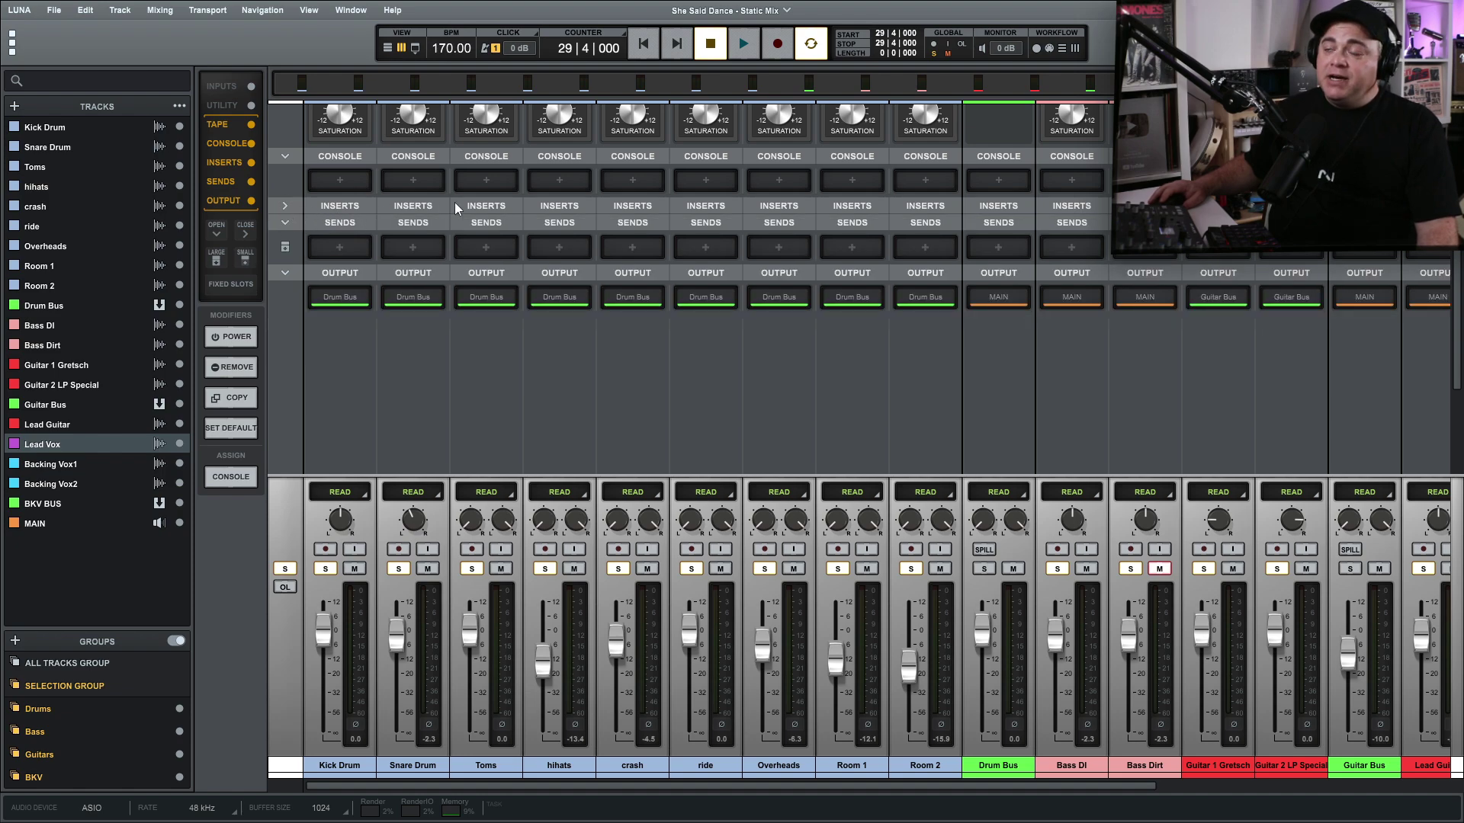
{"action": "left_click", "coordinate": [285, 207]}
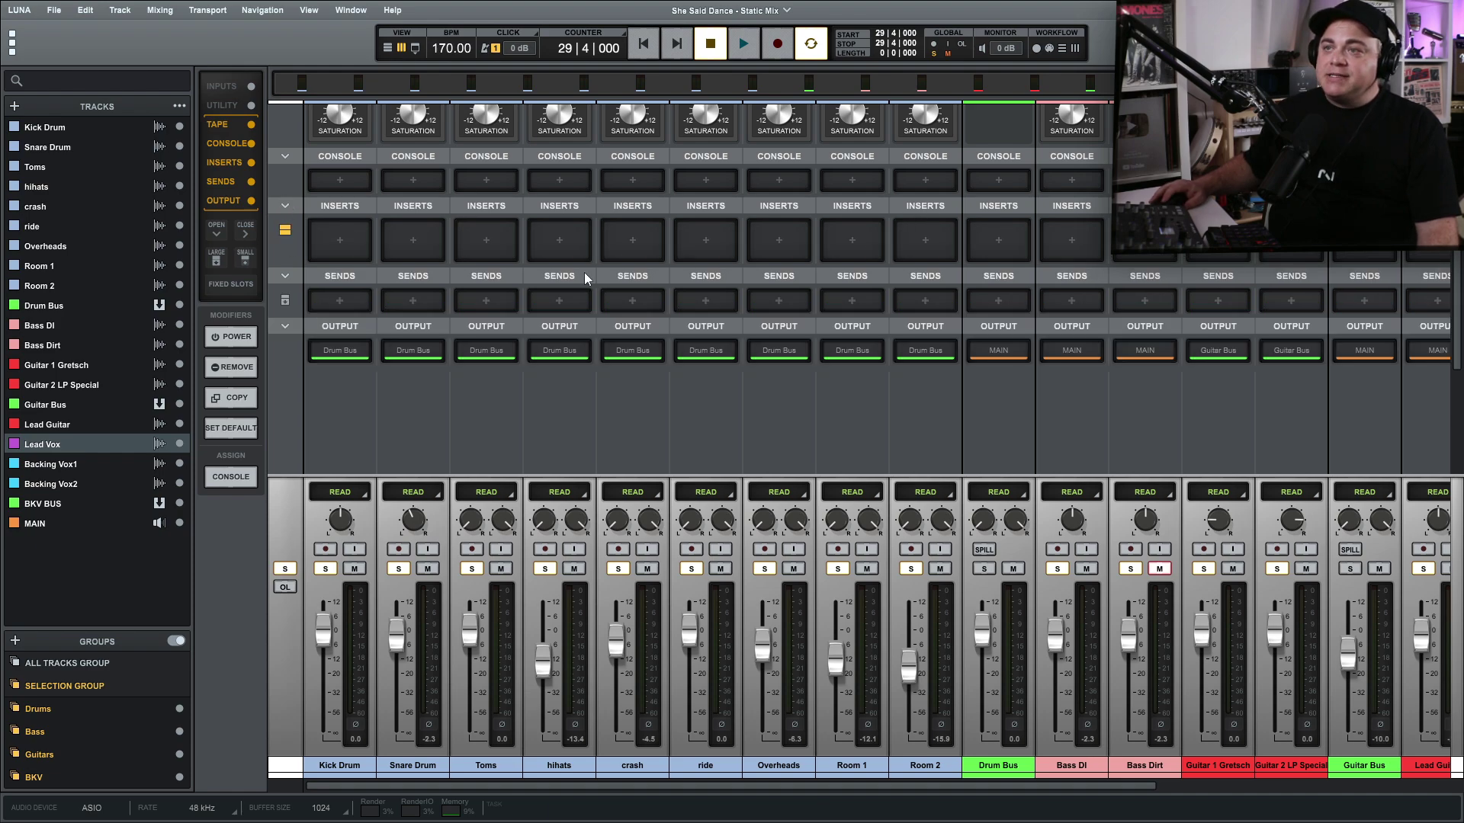
{"action": "left_click", "coordinate": [326, 570]}
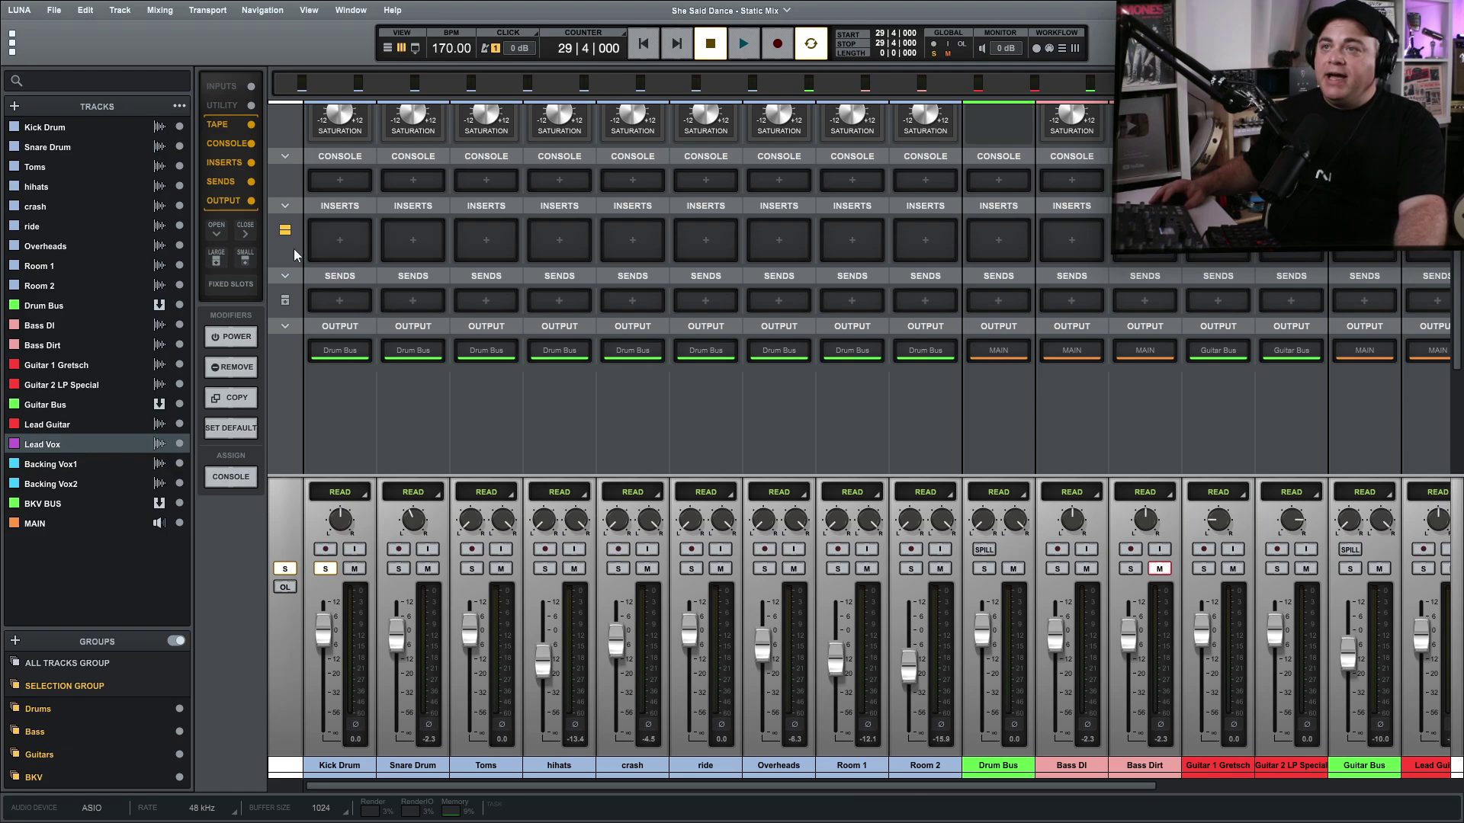
- Load Century Tube Channel Strip from the Channel Strip & Preamp category onto Kick Drum insert 1
{"action": "left_click", "coordinate": [342, 237]}
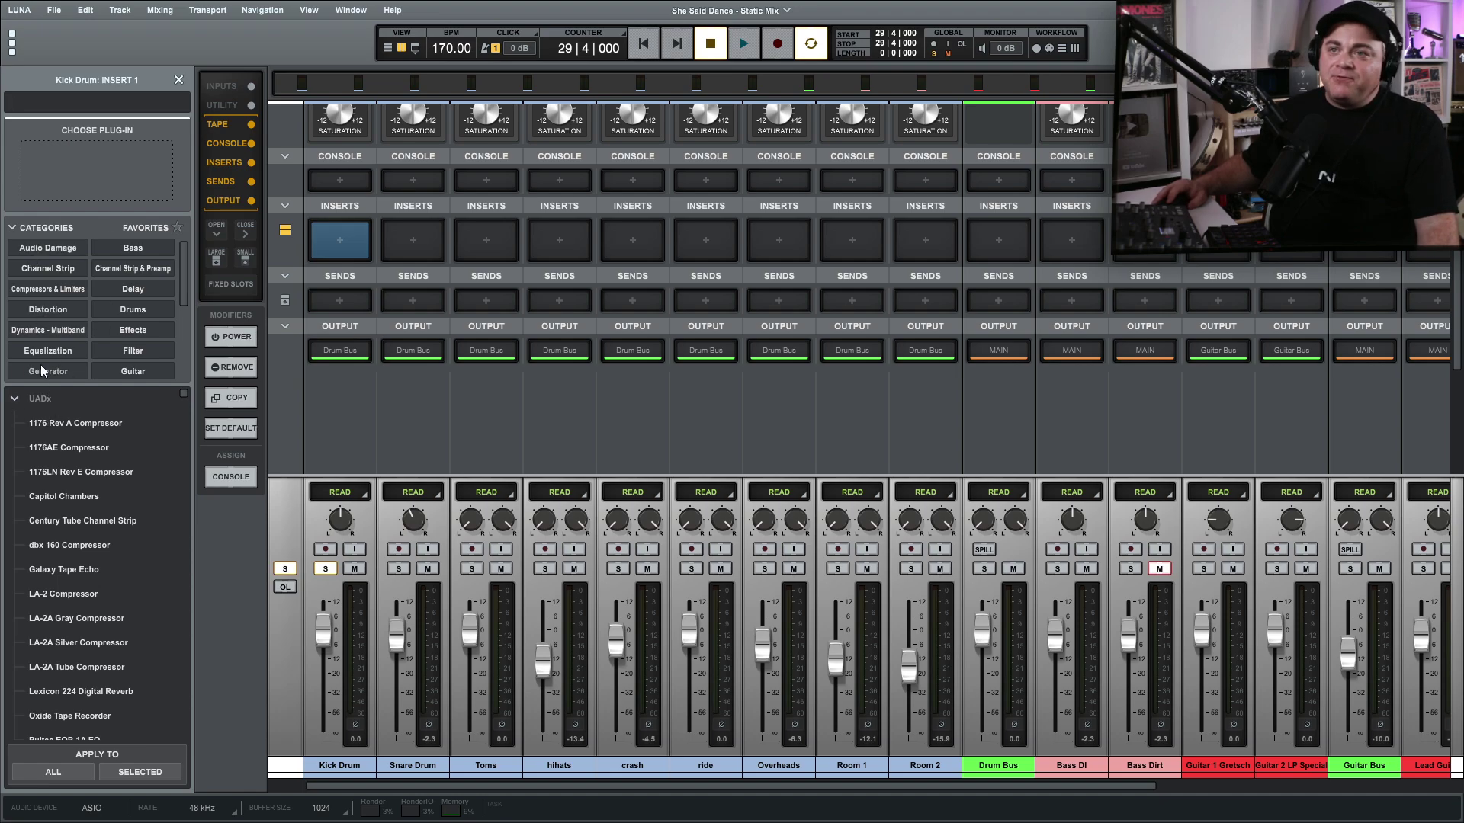
{"action": "left_click", "coordinate": [16, 401]}
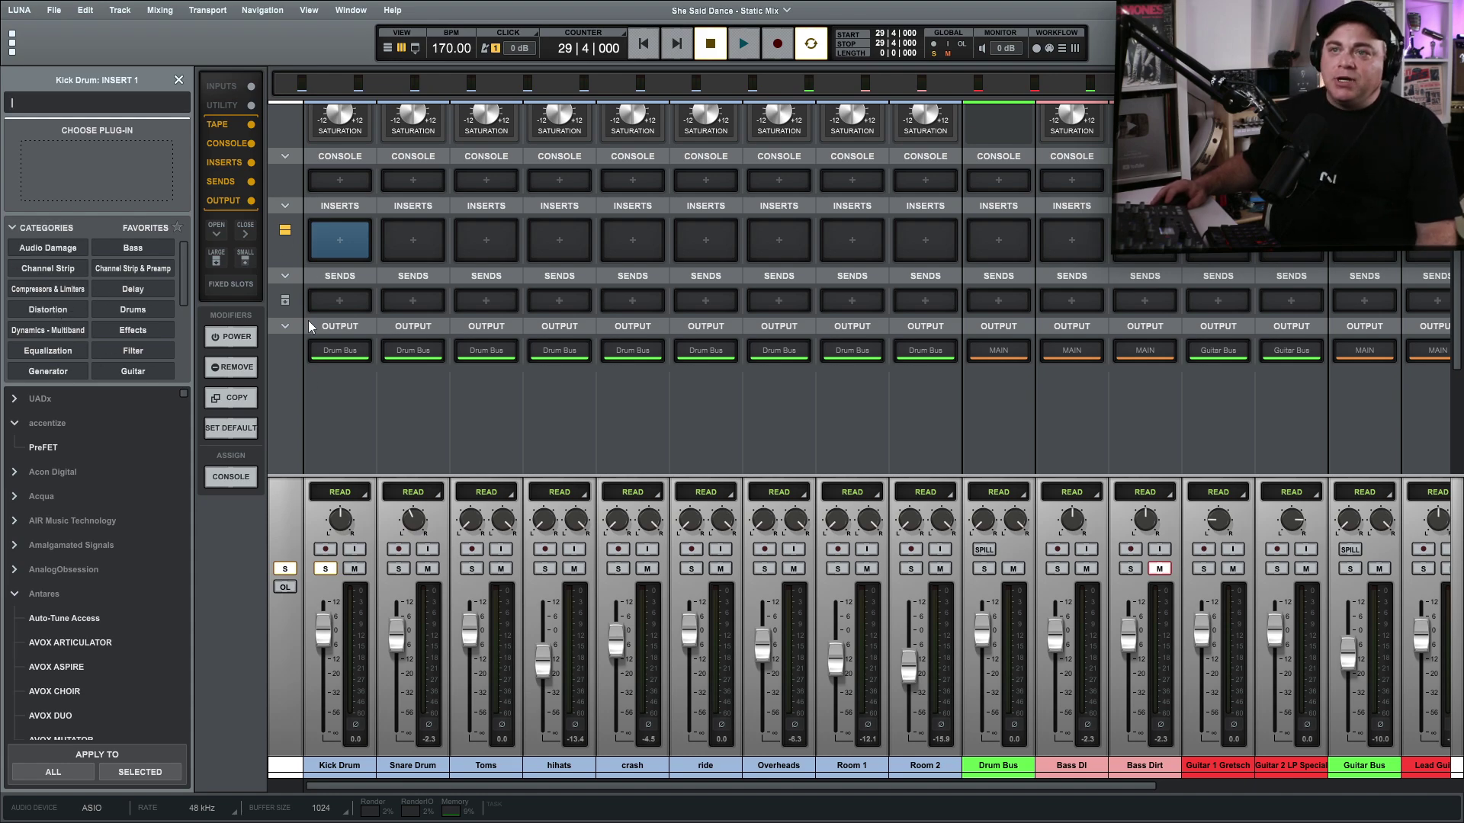
{"action": "left_click", "coordinate": [34, 273]}
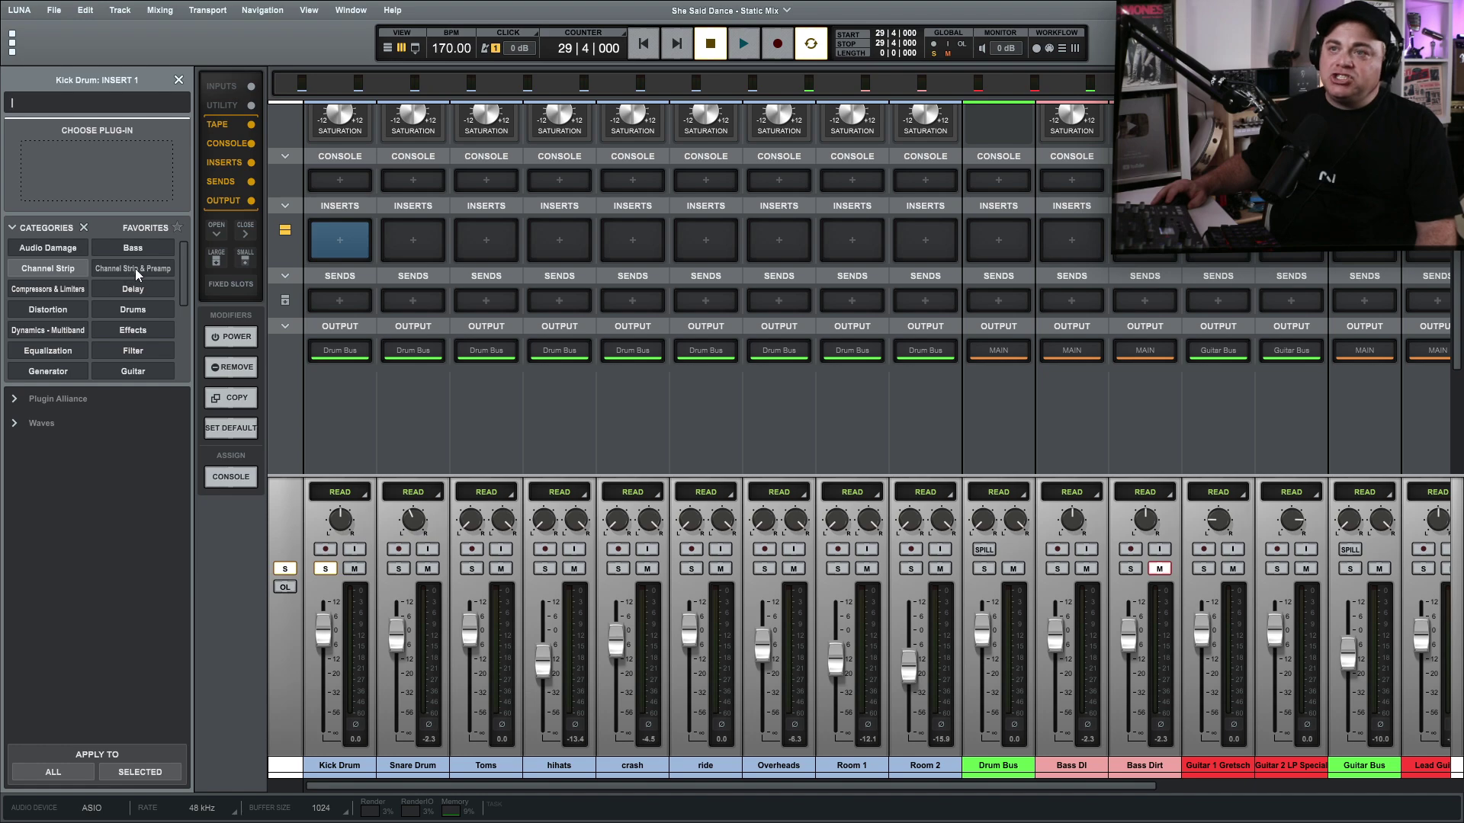
{"action": "left_click", "coordinate": [109, 270]}
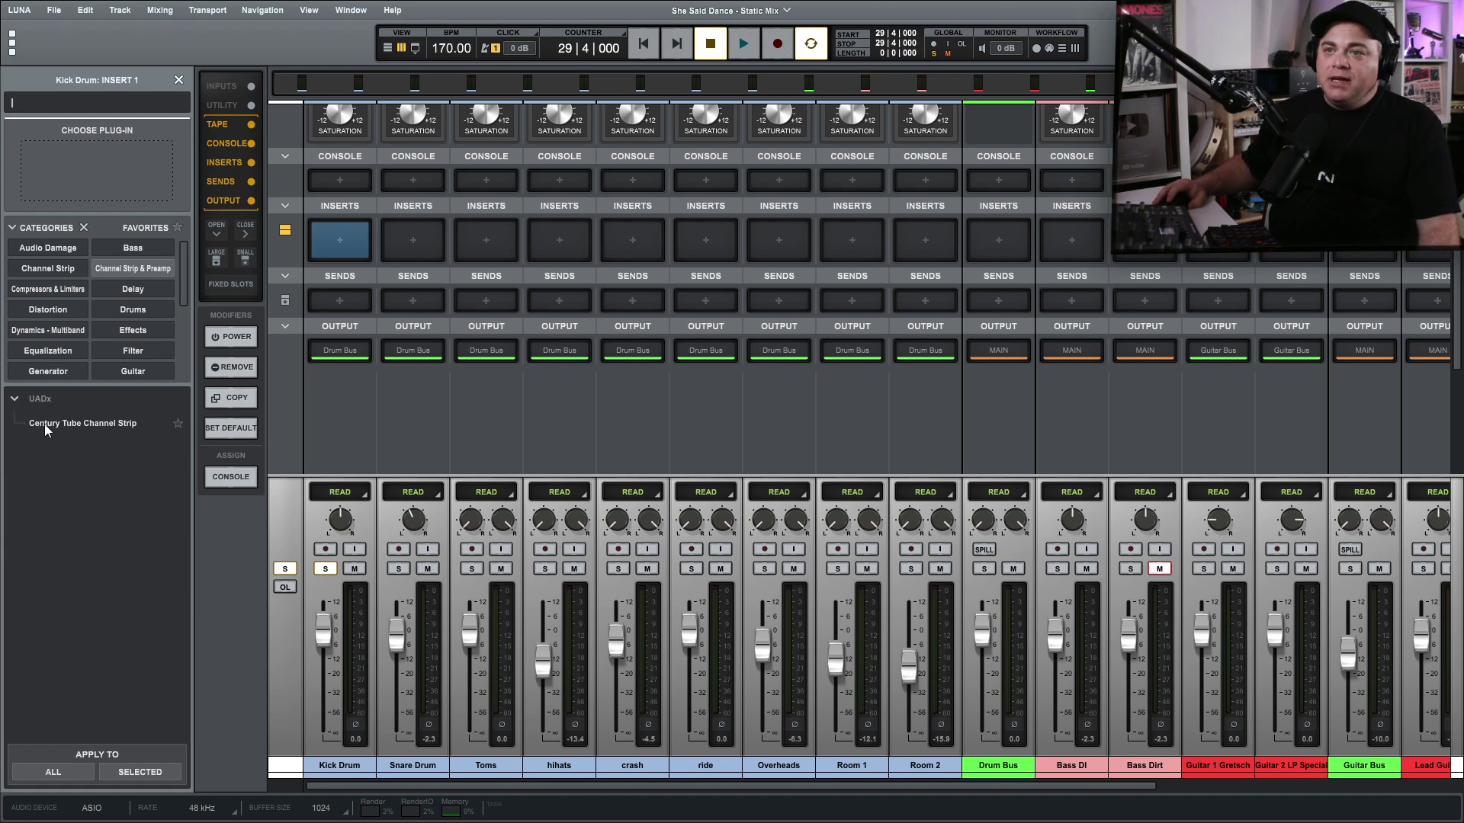
{"action": "double_click", "coordinate": [152, 423]}
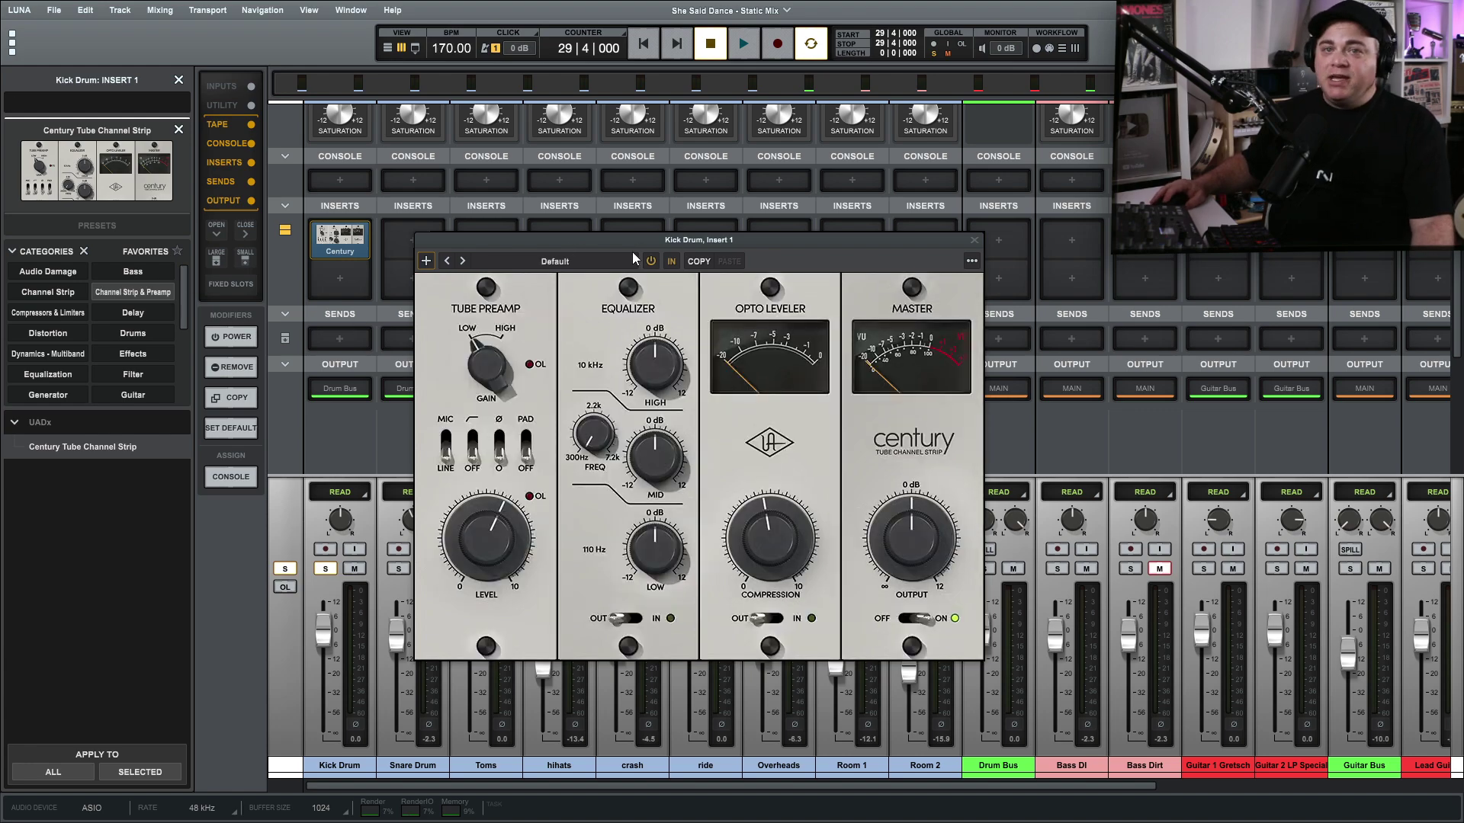
- Switch the Century Opto Leveler IN and turn up Compression while the kick plays back
{"action": "key", "text": "space"}
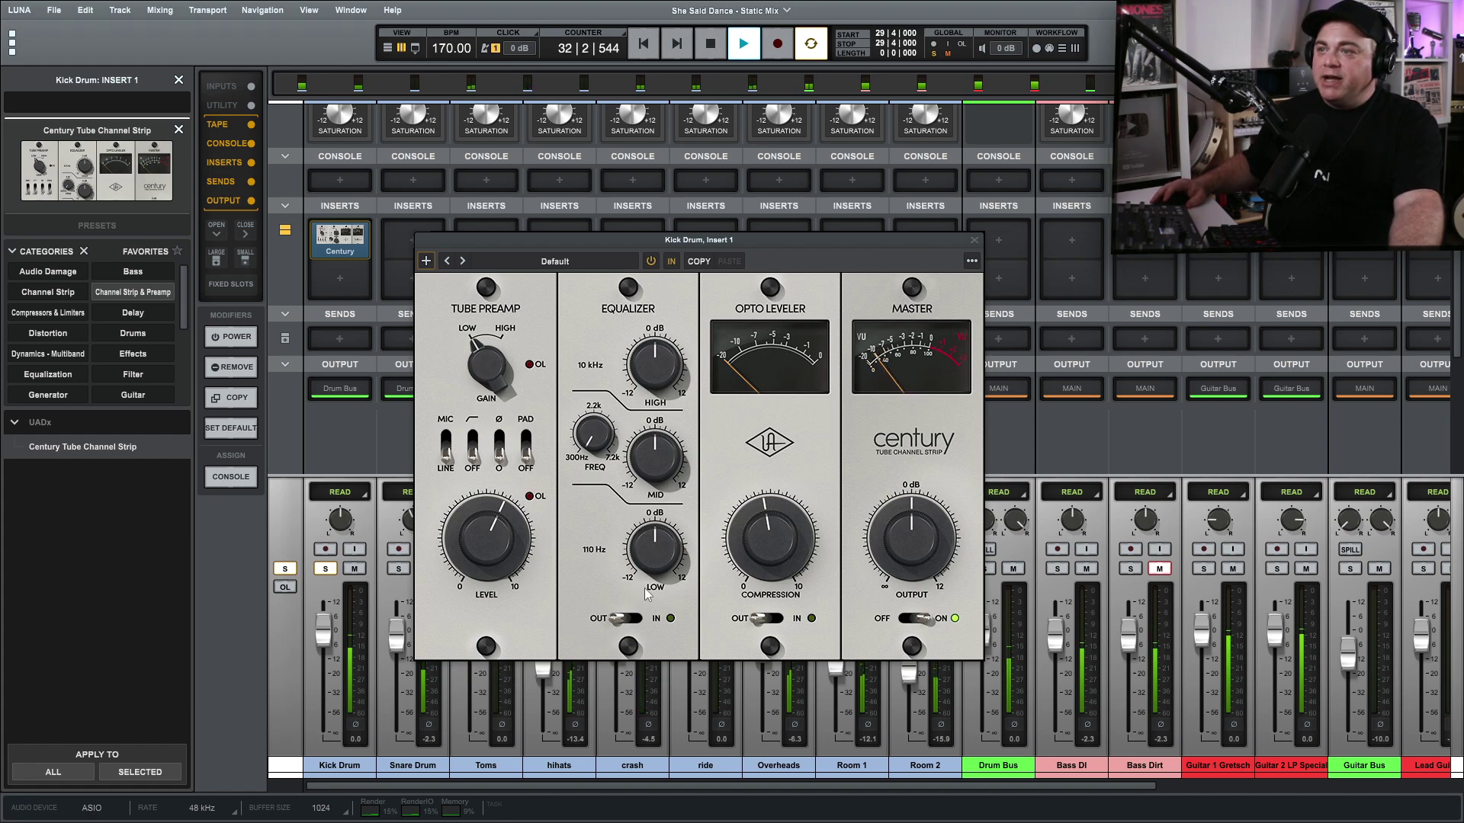
{"action": "left_click", "coordinate": [770, 619]}
{"action": "left_click_drag", "start_coordinate": [771, 534], "coordinate": [778, 512]}
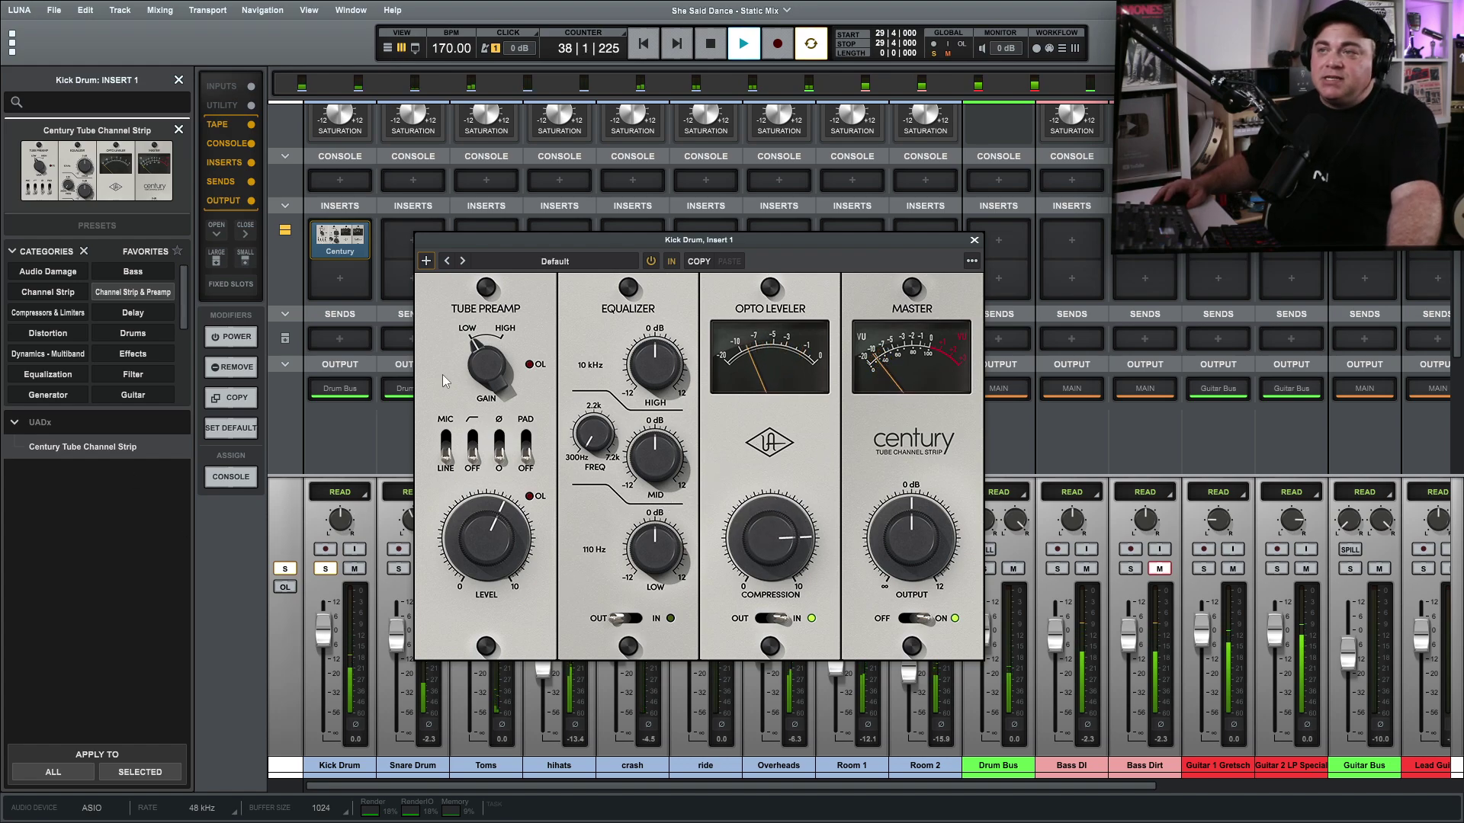
{"action": "key", "text": "space"}
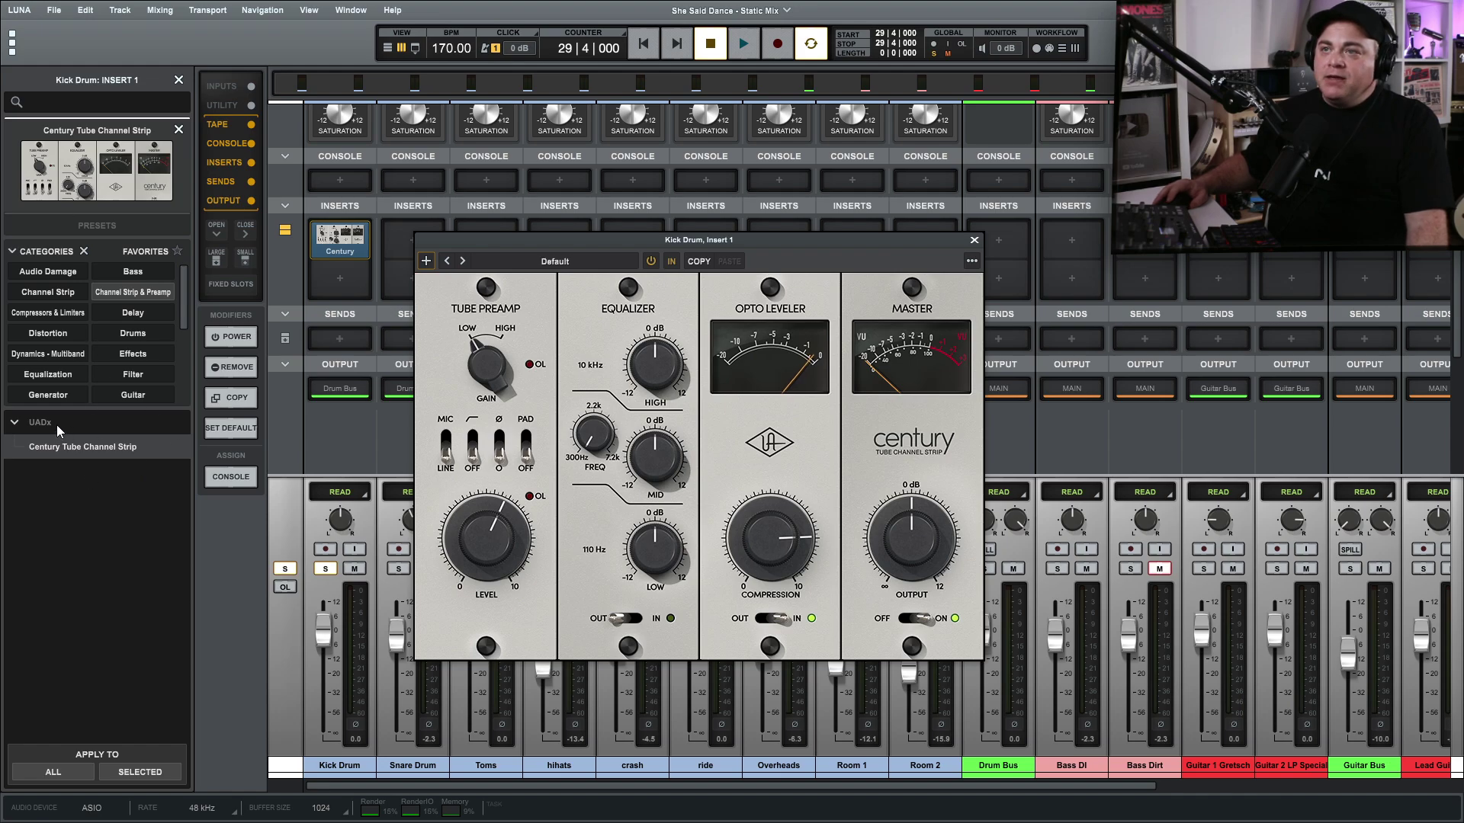
{"action": "left_click", "coordinate": [396, 233]}
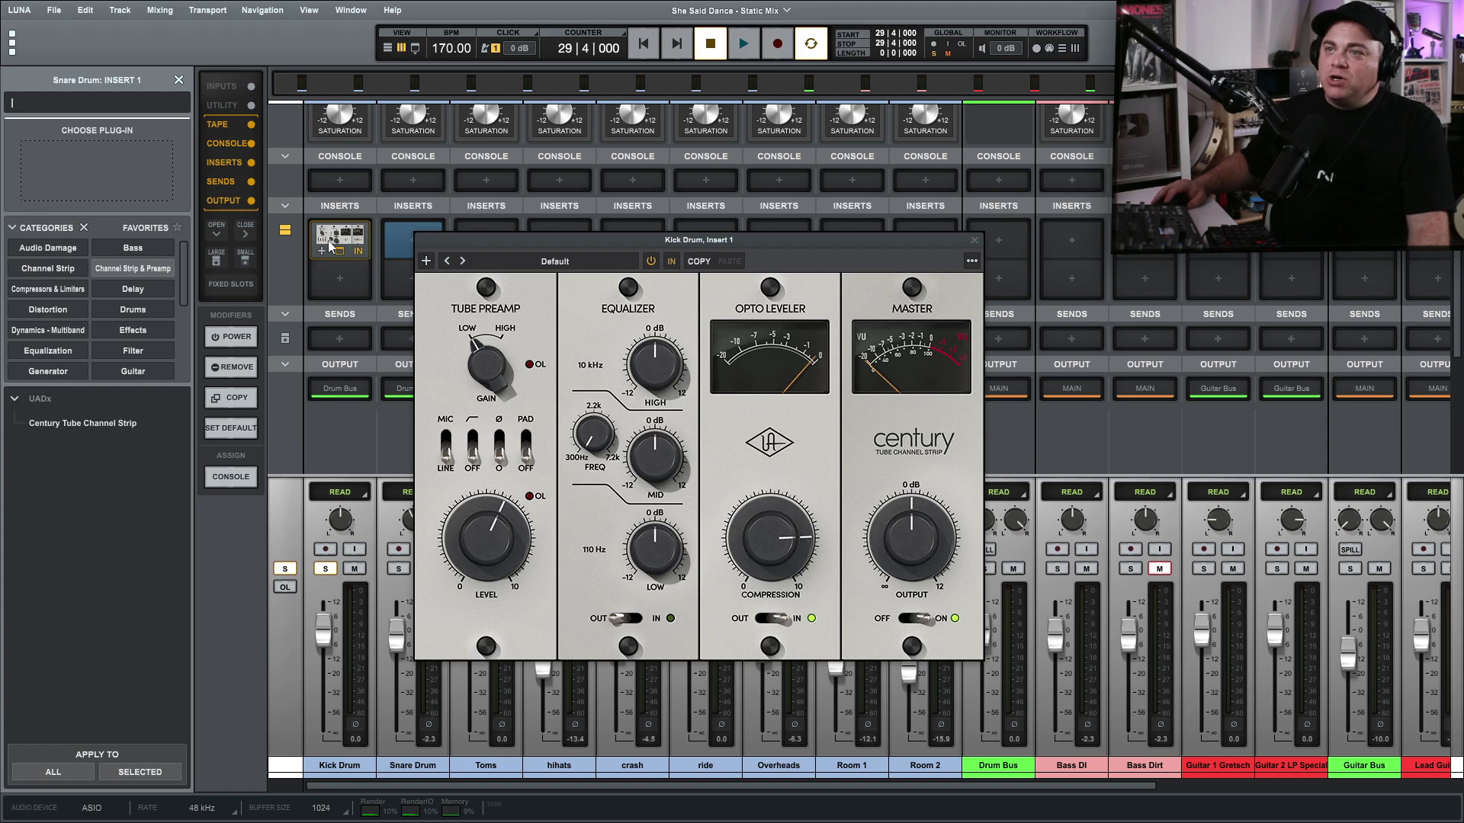
{"action": "left_click", "coordinate": [330, 246]}
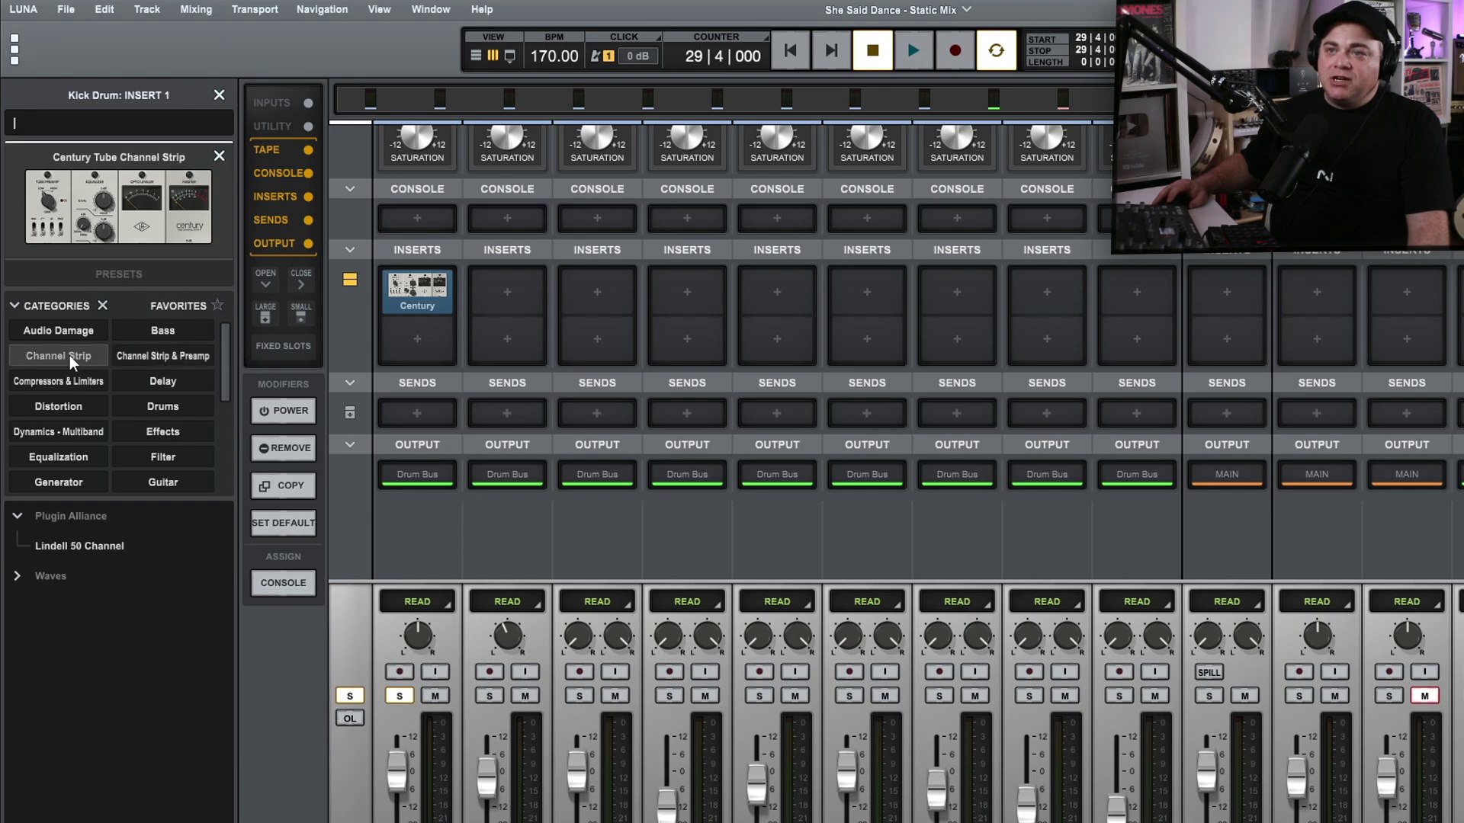
- Load Lindell 50 Channel on Kick insert 1, then remove it so the slot is empty
{"action": "left_click", "coordinate": [76, 548]}
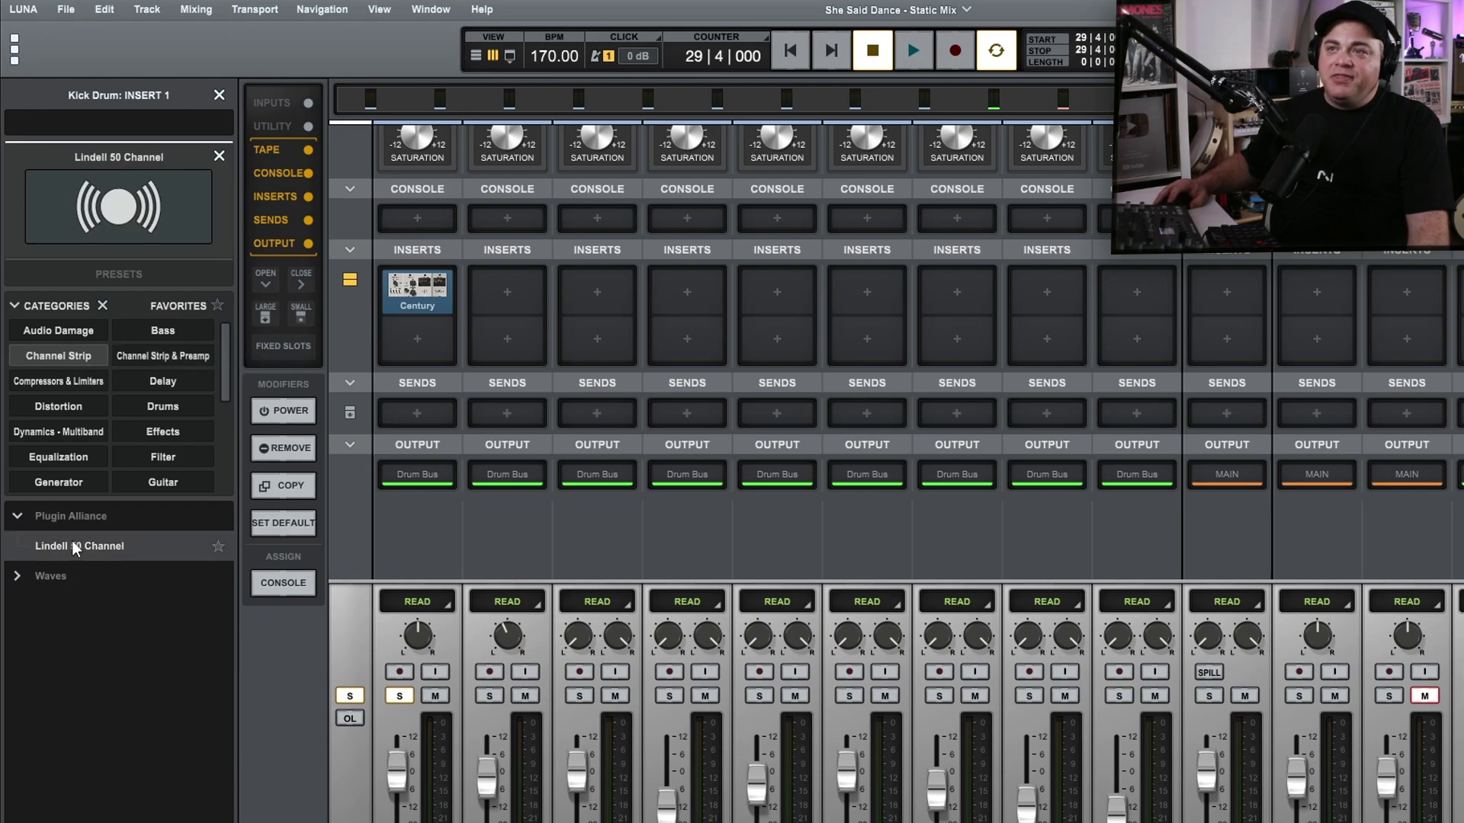
{"action": "double_click", "coordinate": [77, 547]}
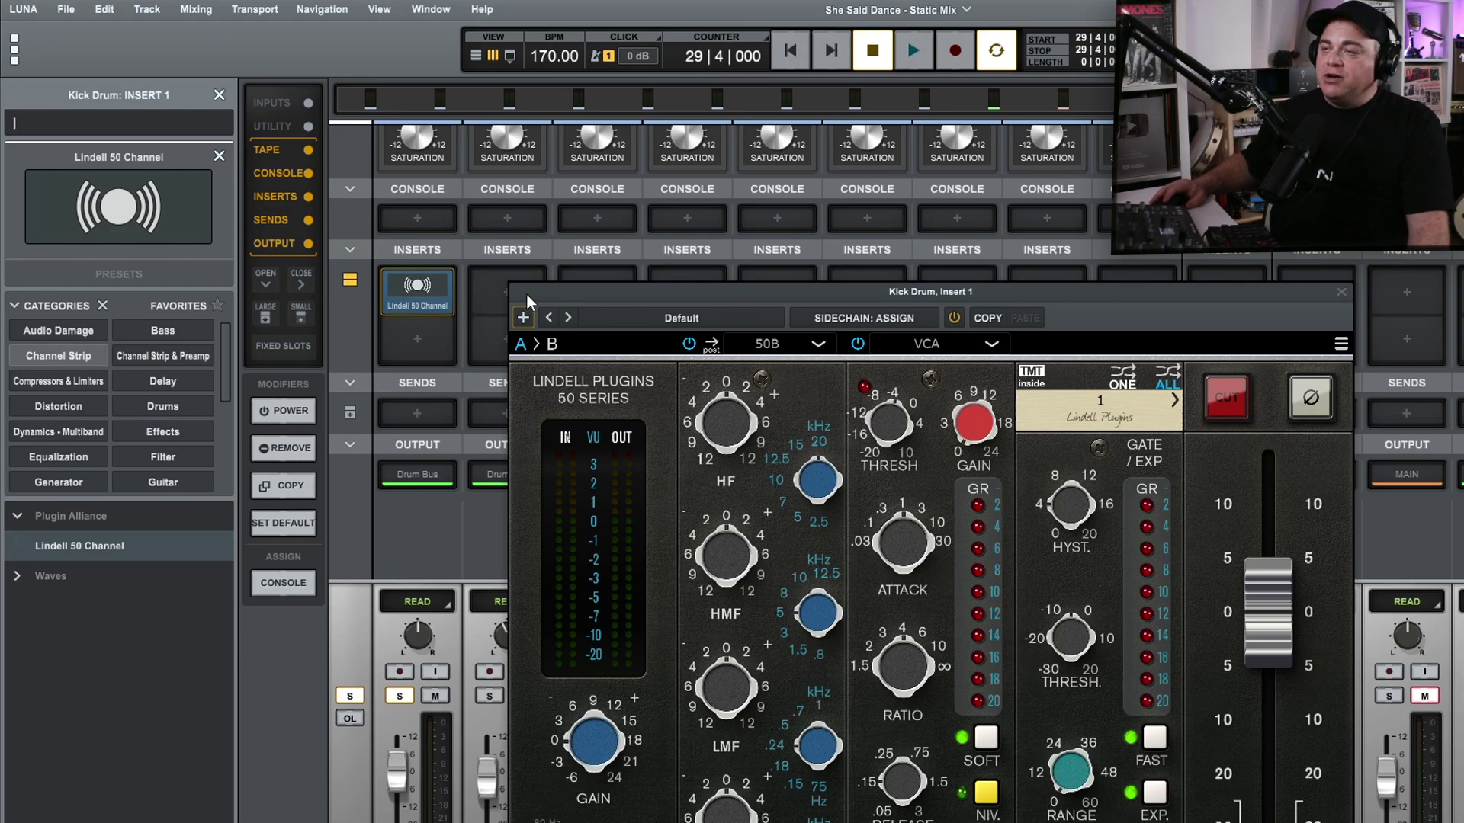
{"action": "left_click_drag", "start_coordinate": [799, 294], "coordinate": [928, 134]}
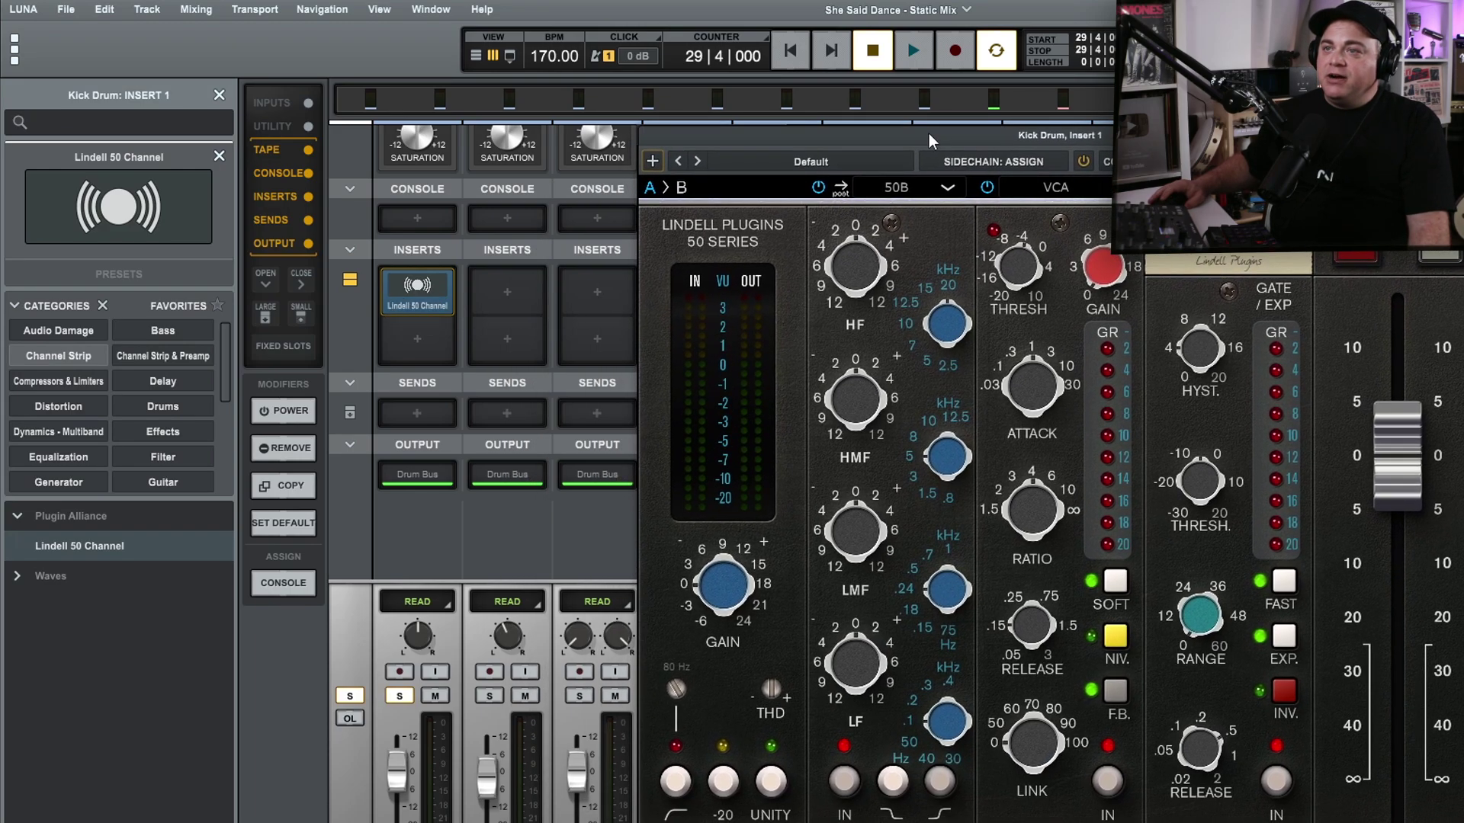
{"action": "right_click", "coordinate": [419, 306]}
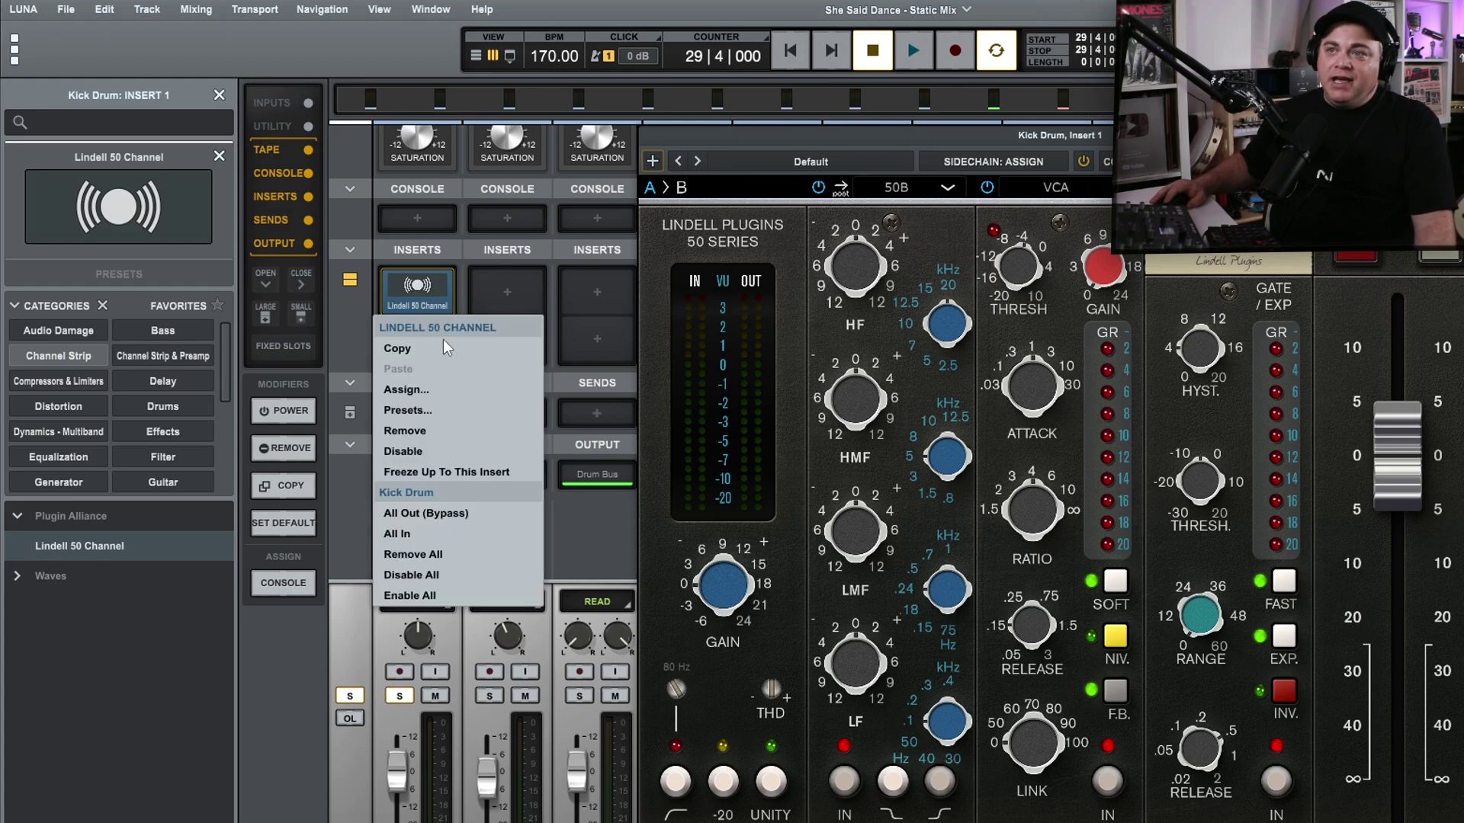
{"action": "left_click", "coordinate": [431, 430]}
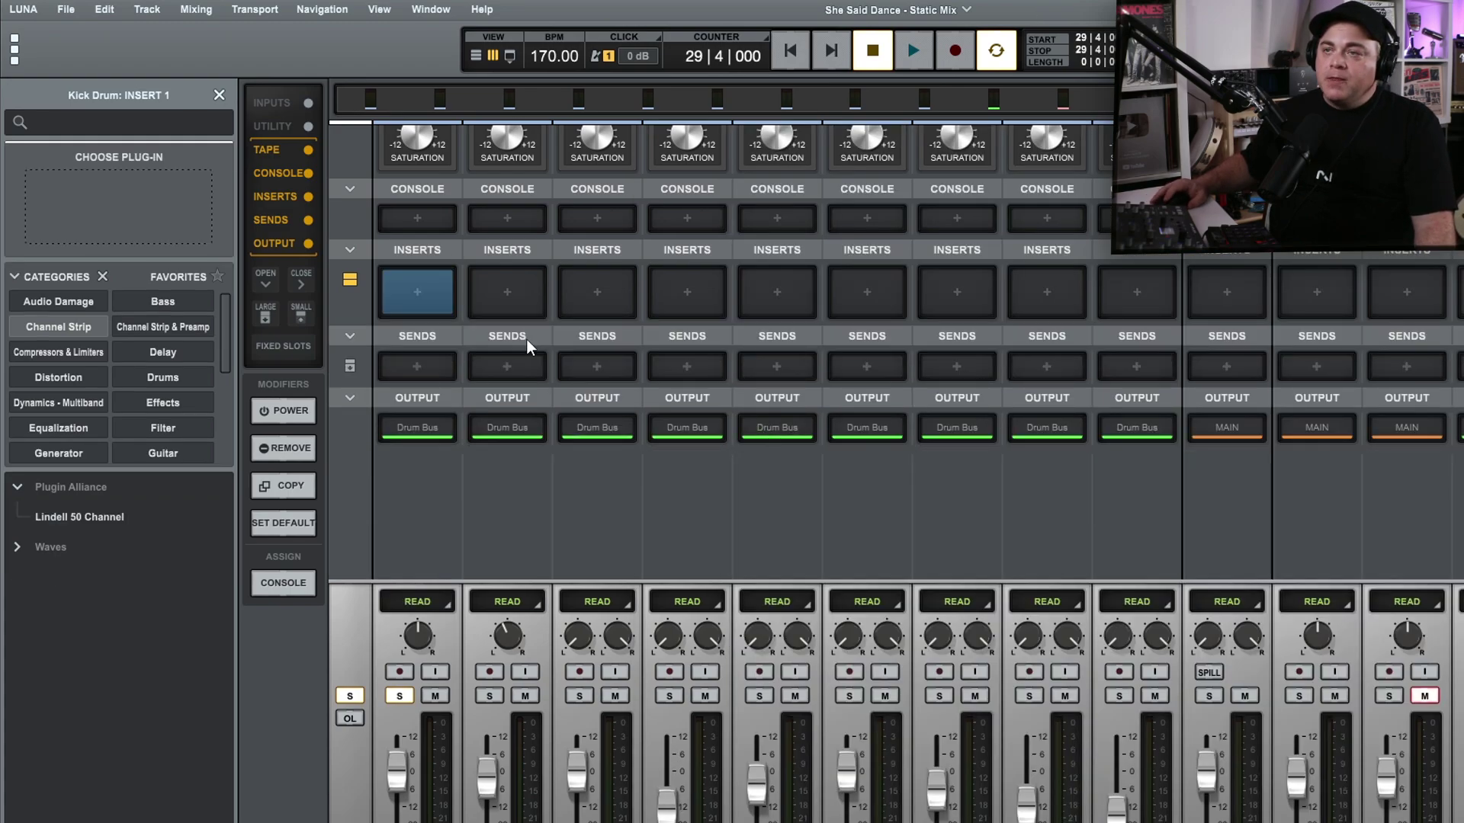
- Drag SSL EV2 Channel Mono from the Waves Channel Strip list onto Kick Drum insert 1
{"action": "scroll", "coordinate": [84, 427], "scroll_direction": "down", "scroll_amount": 5}
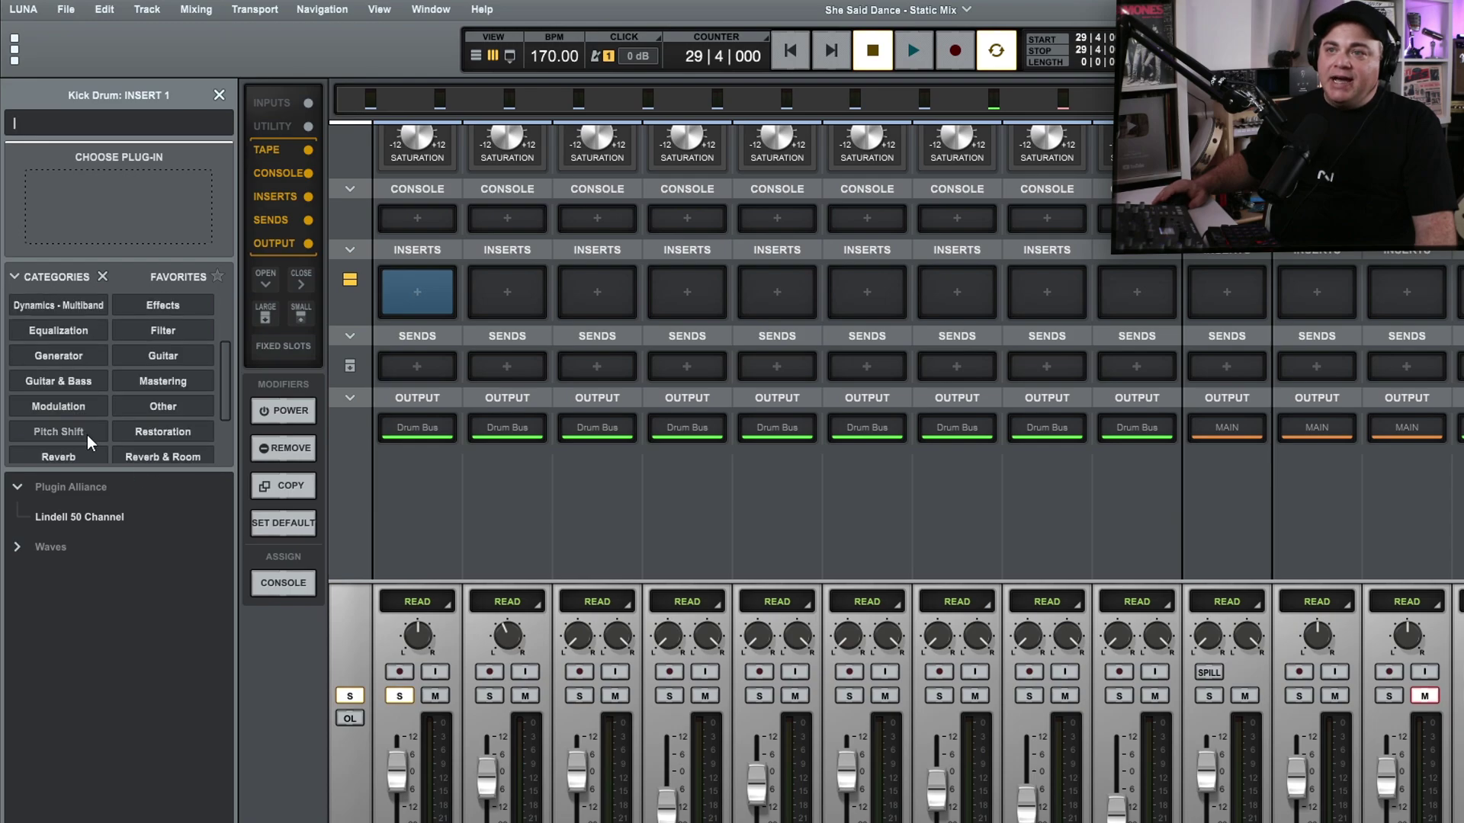
{"action": "scroll", "coordinate": [145, 366], "scroll_direction": "up", "scroll_amount": 5}
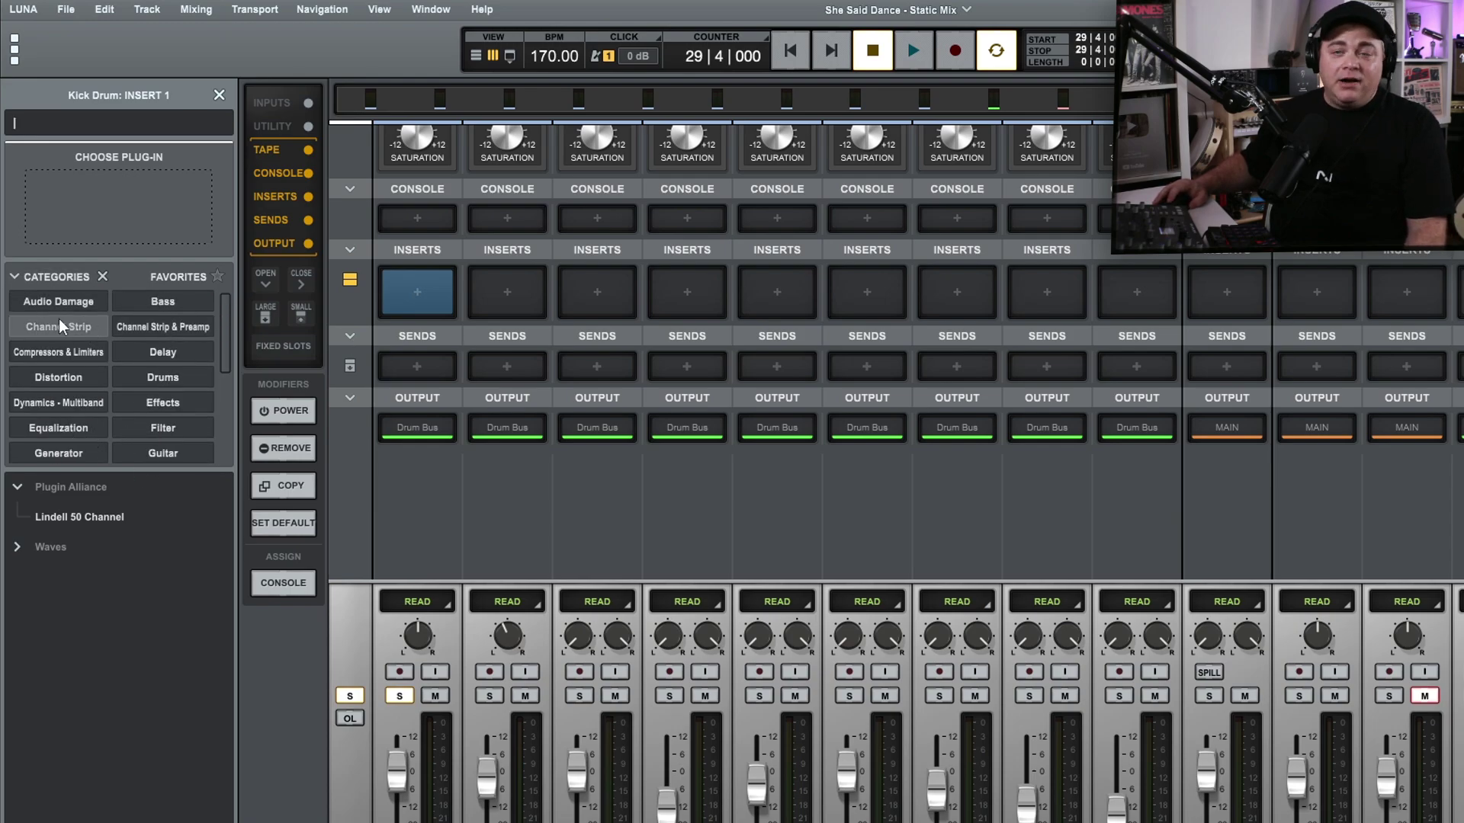
{"action": "left_click", "coordinate": [103, 276]}
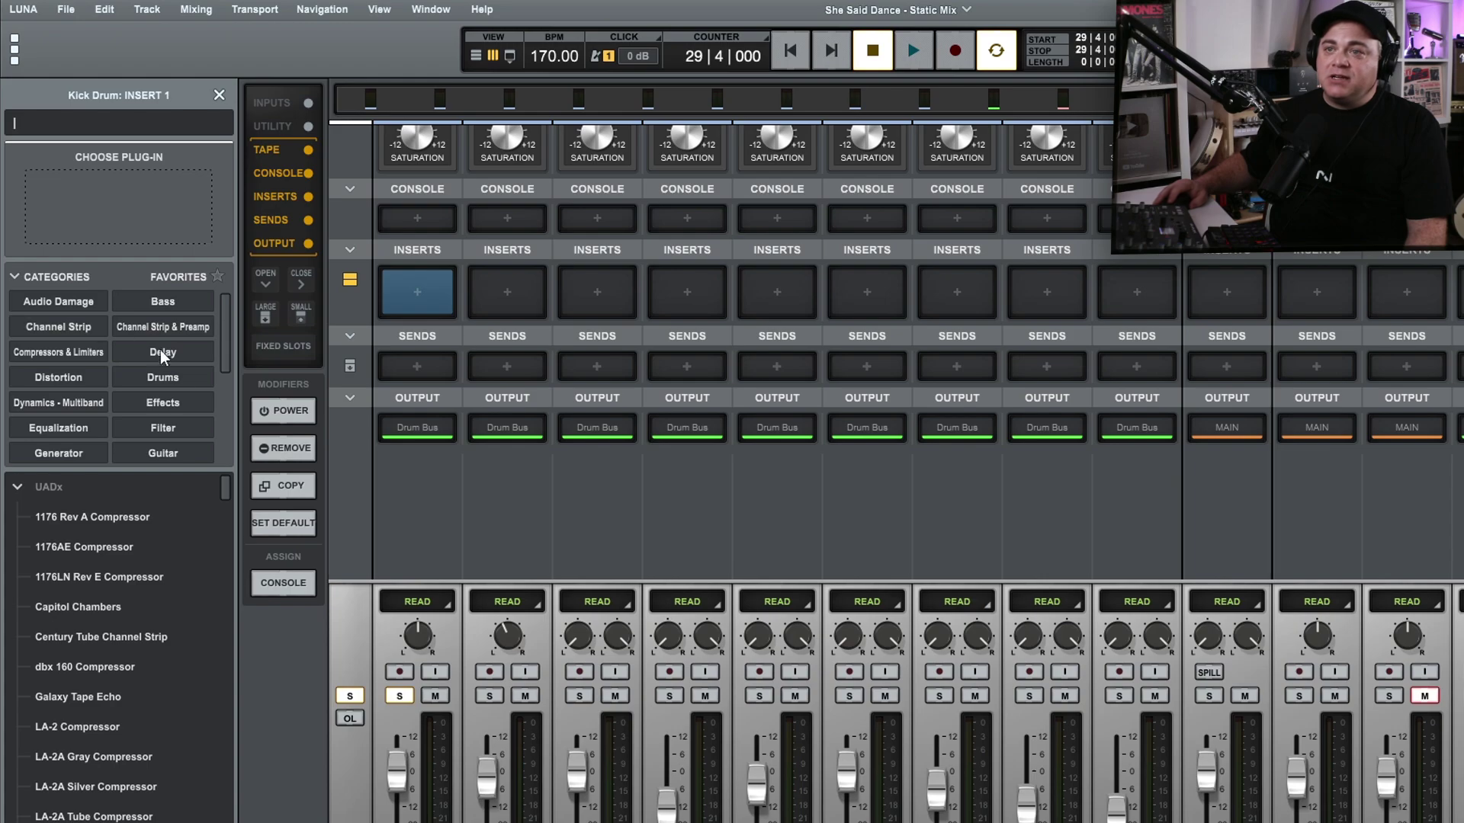
{"action": "scroll", "coordinate": [135, 375], "scroll_direction": "down", "scroll_amount": 5}
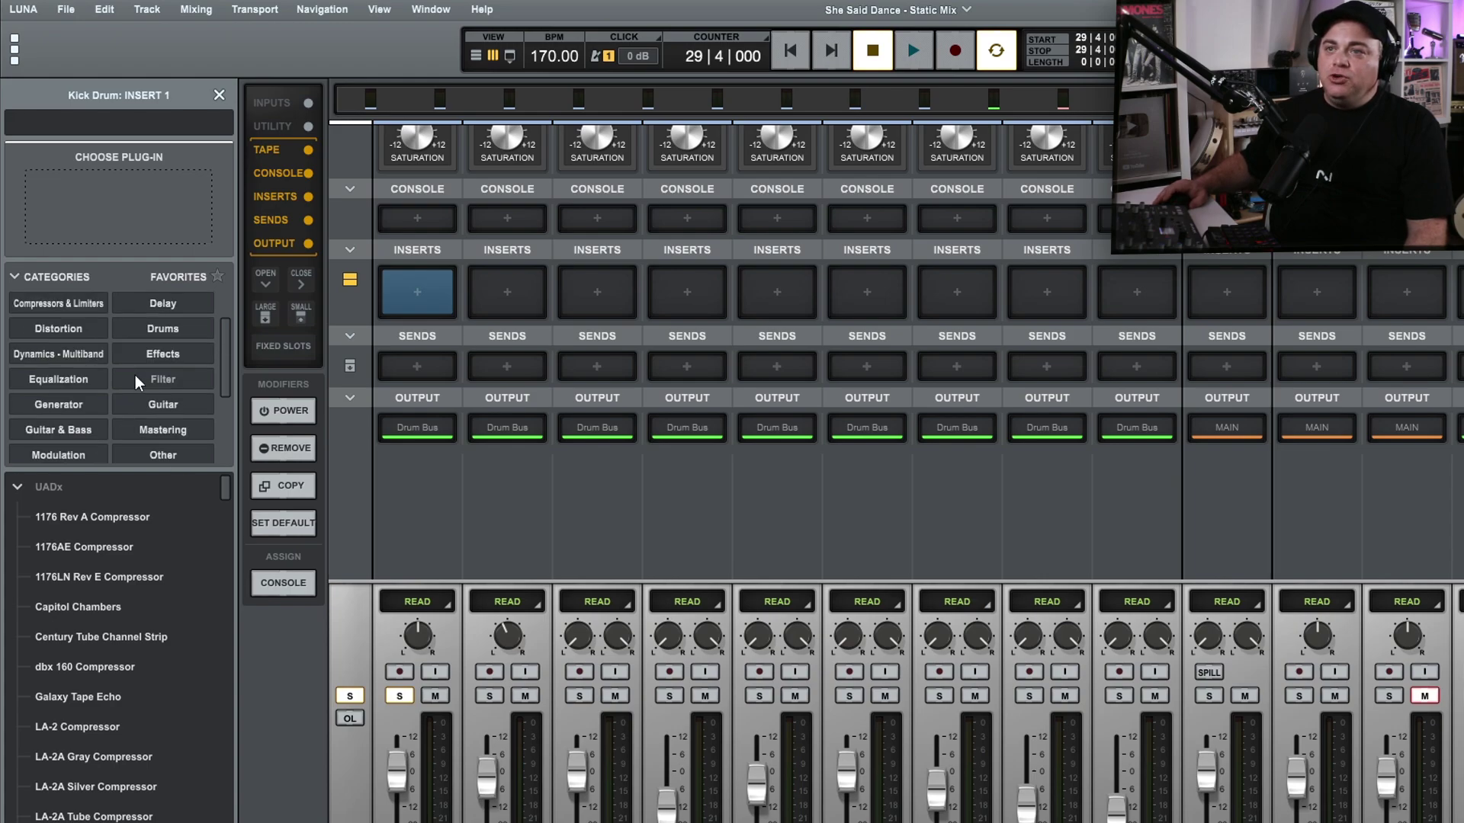
{"action": "scroll", "coordinate": [97, 405], "scroll_direction": "up", "scroll_amount": 5}
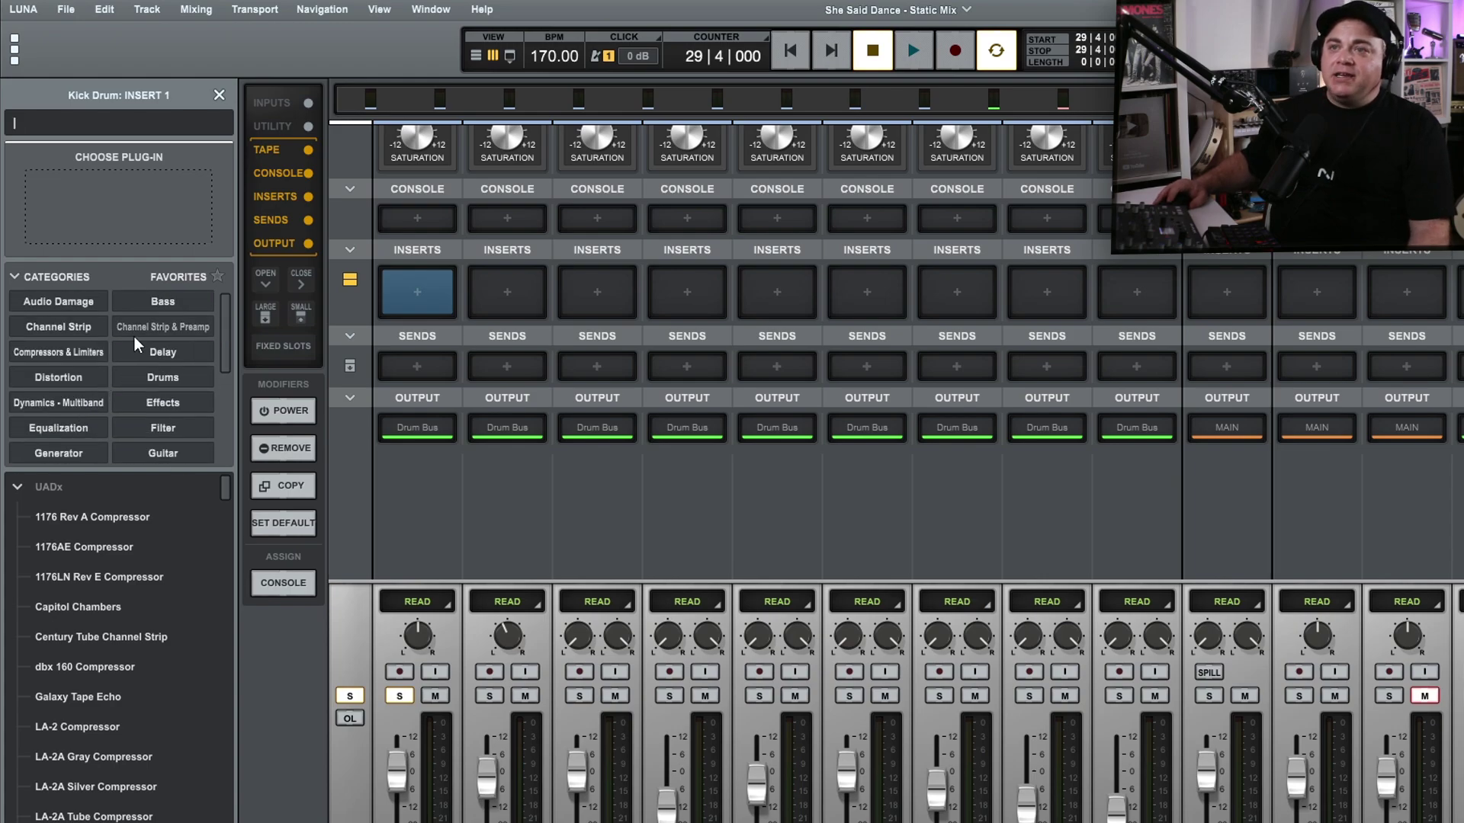
{"action": "left_click", "coordinate": [75, 328]}
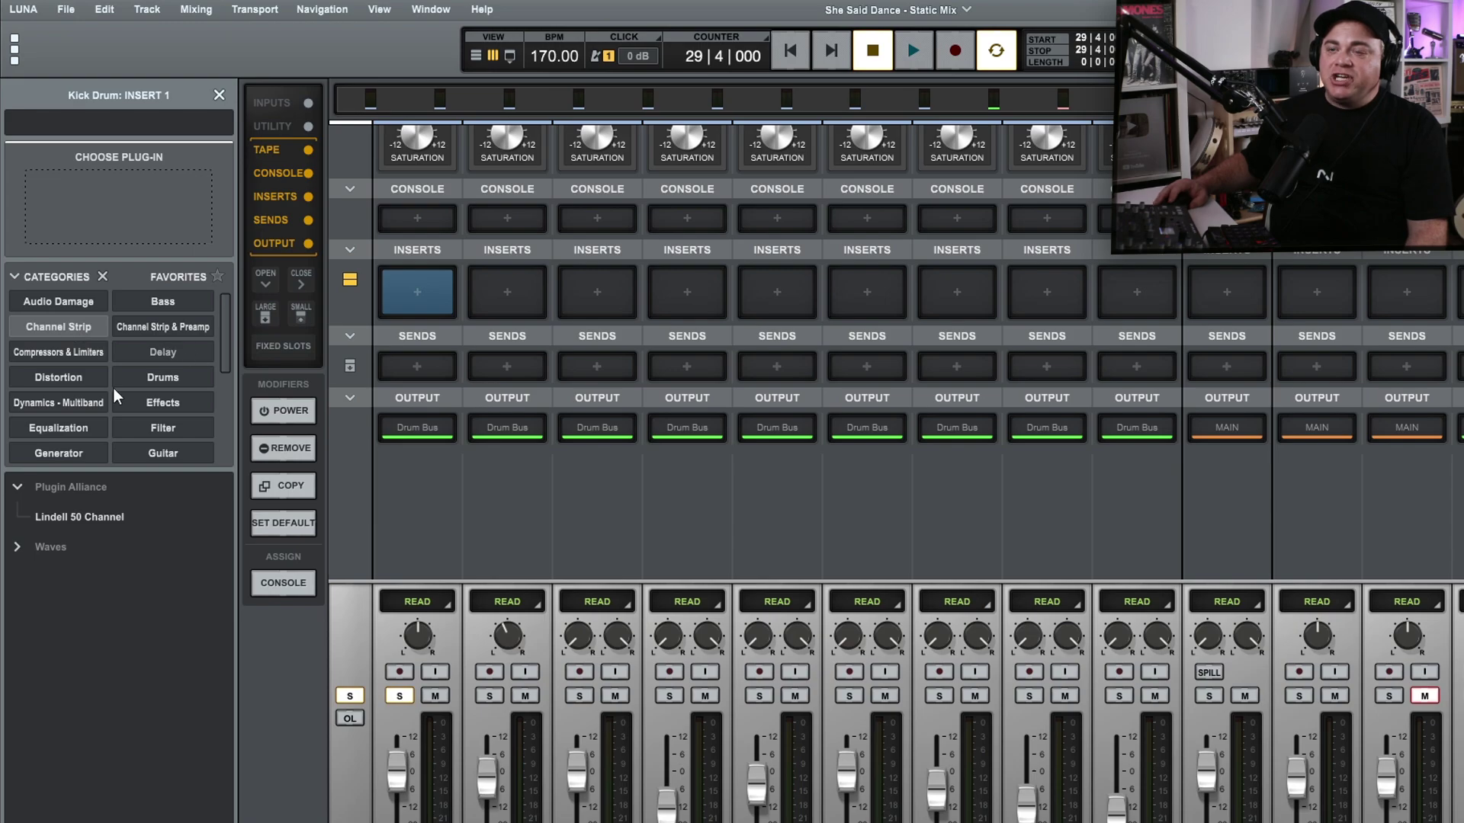
{"action": "left_click", "coordinate": [18, 549]}
{"action": "scroll", "coordinate": [112, 720], "scroll_direction": "down", "scroll_amount": 5}
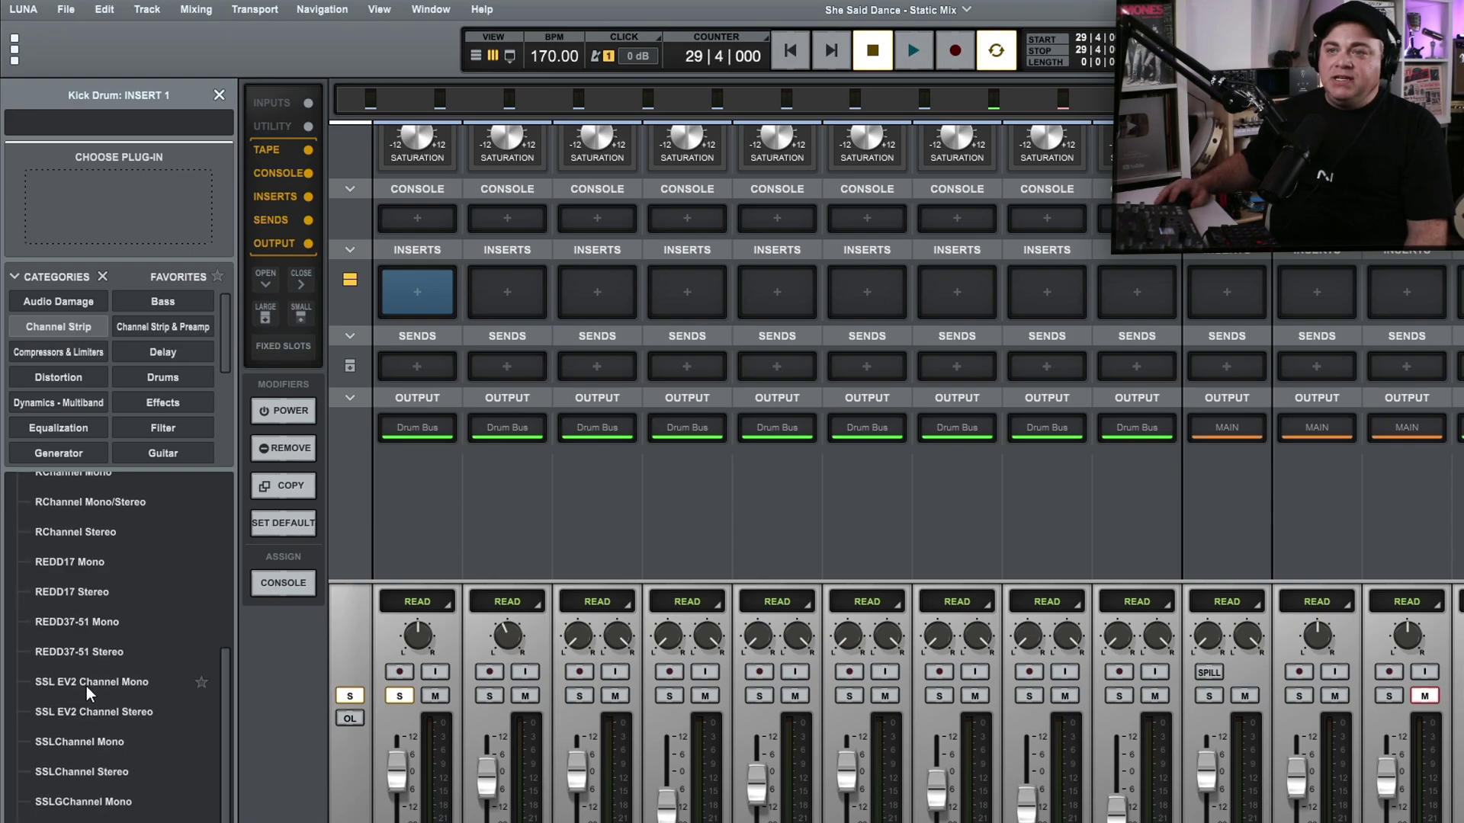
{"action": "left_click_drag", "start_coordinate": [89, 684], "coordinate": [135, 696]}
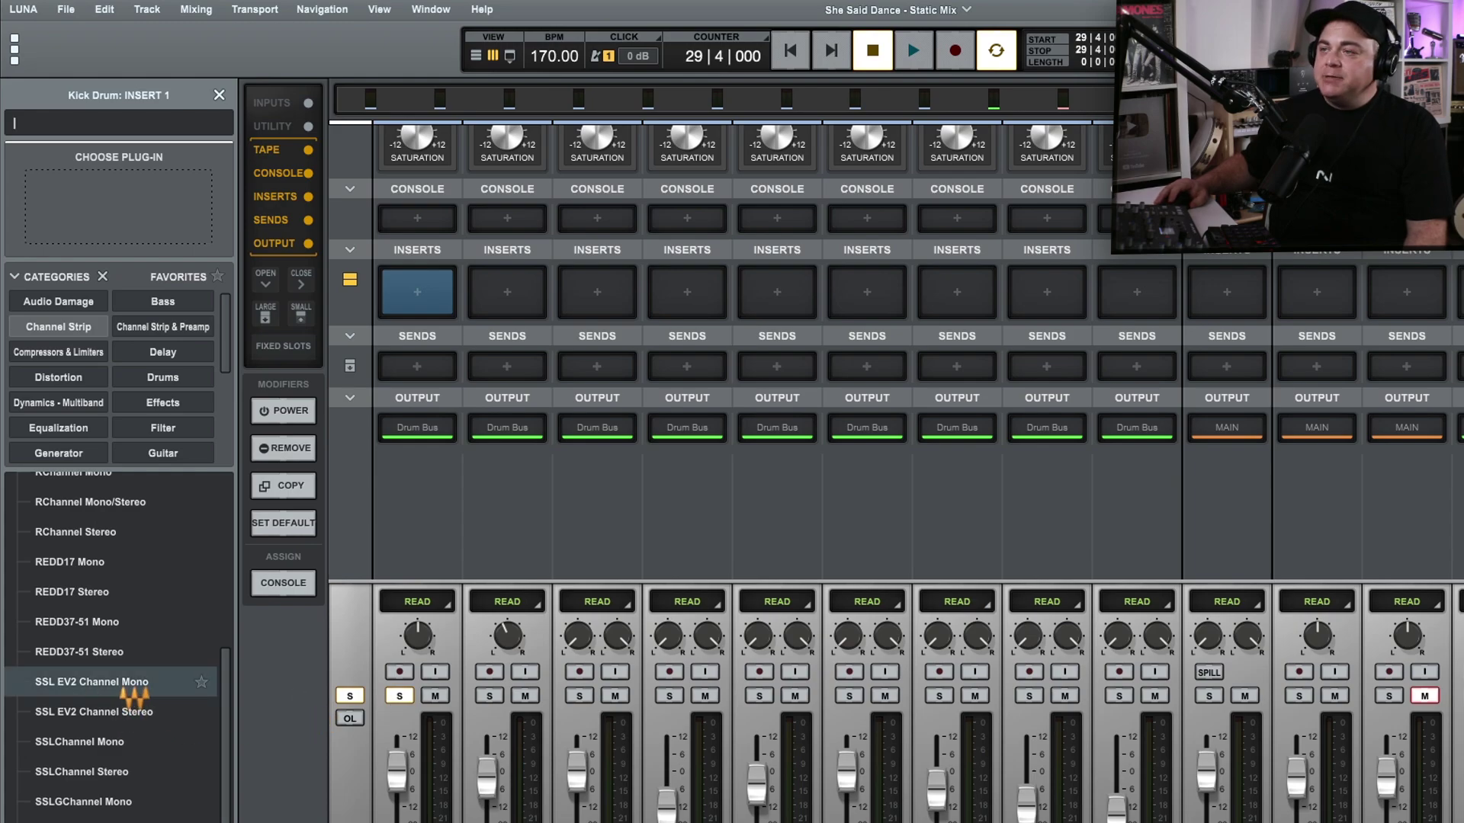
{"action": "left_click_drag", "start_coordinate": [135, 695], "coordinate": [144, 657]}
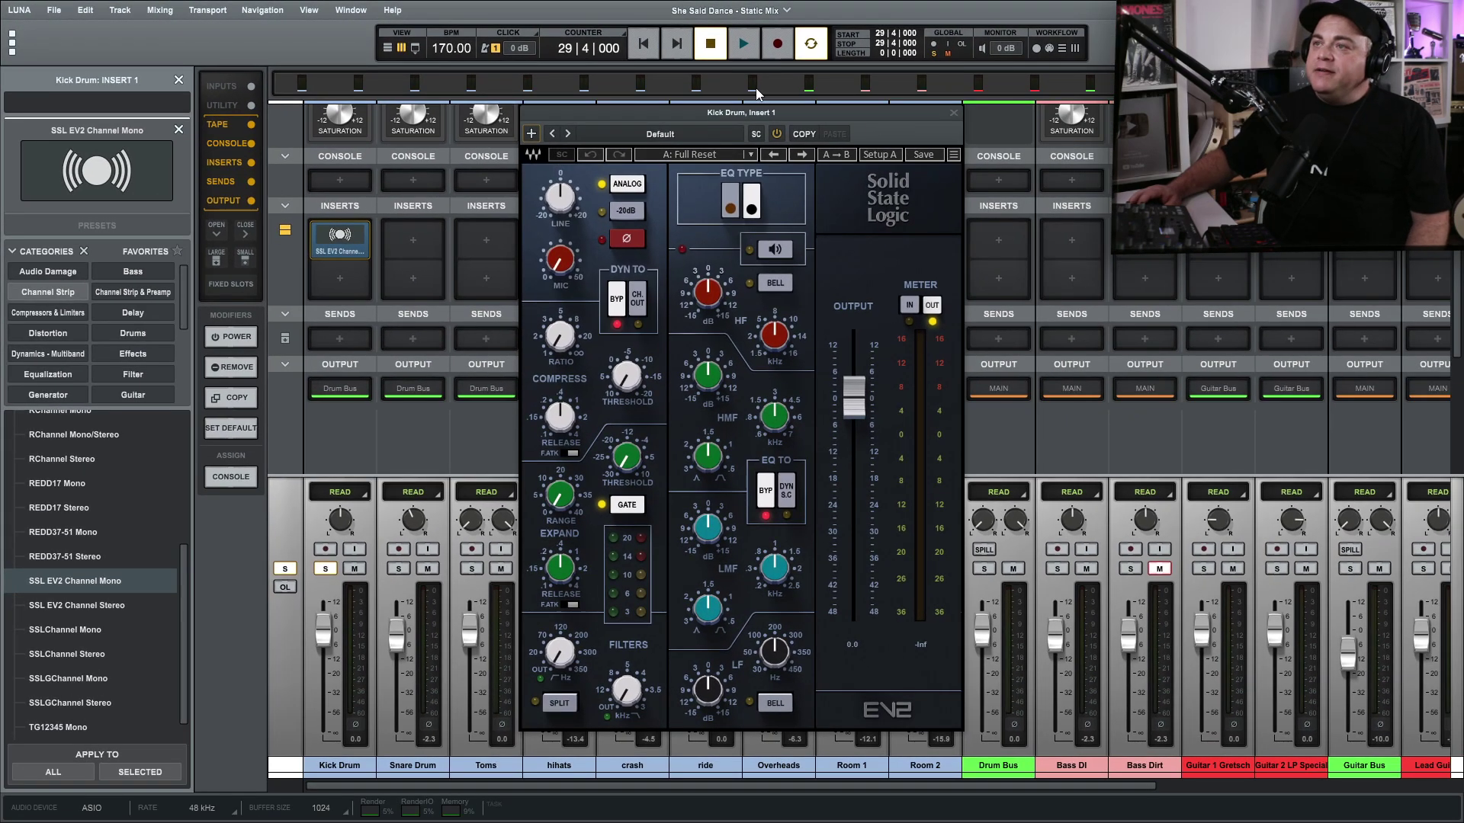
{"action": "left_click_drag", "start_coordinate": [728, 111], "coordinate": [1020, 112]}
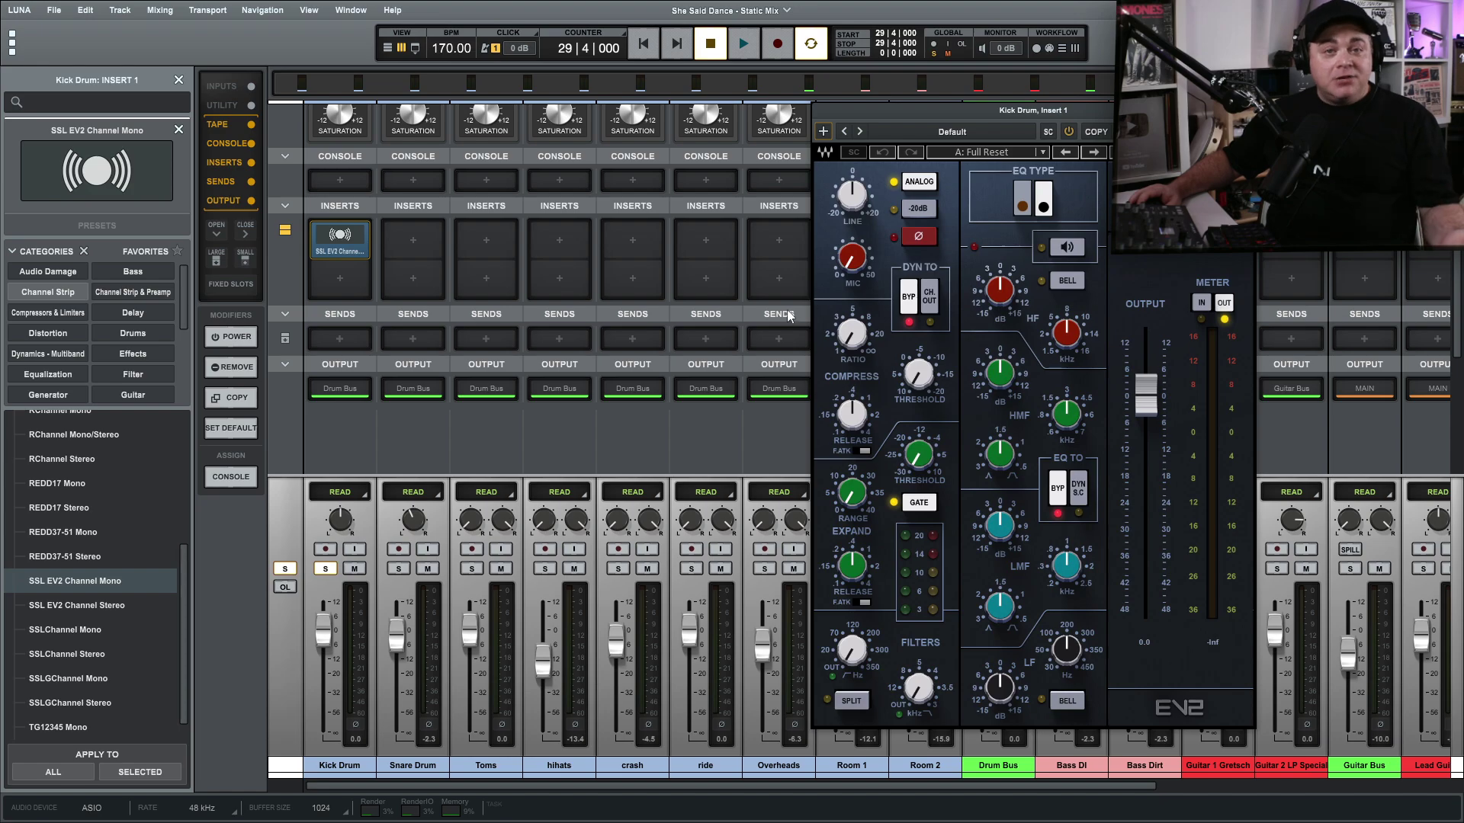
- Load Pultec EQP-1A EQ from the Equalization category onto Kick Drum insert 2
{"action": "left_click", "coordinate": [339, 281]}
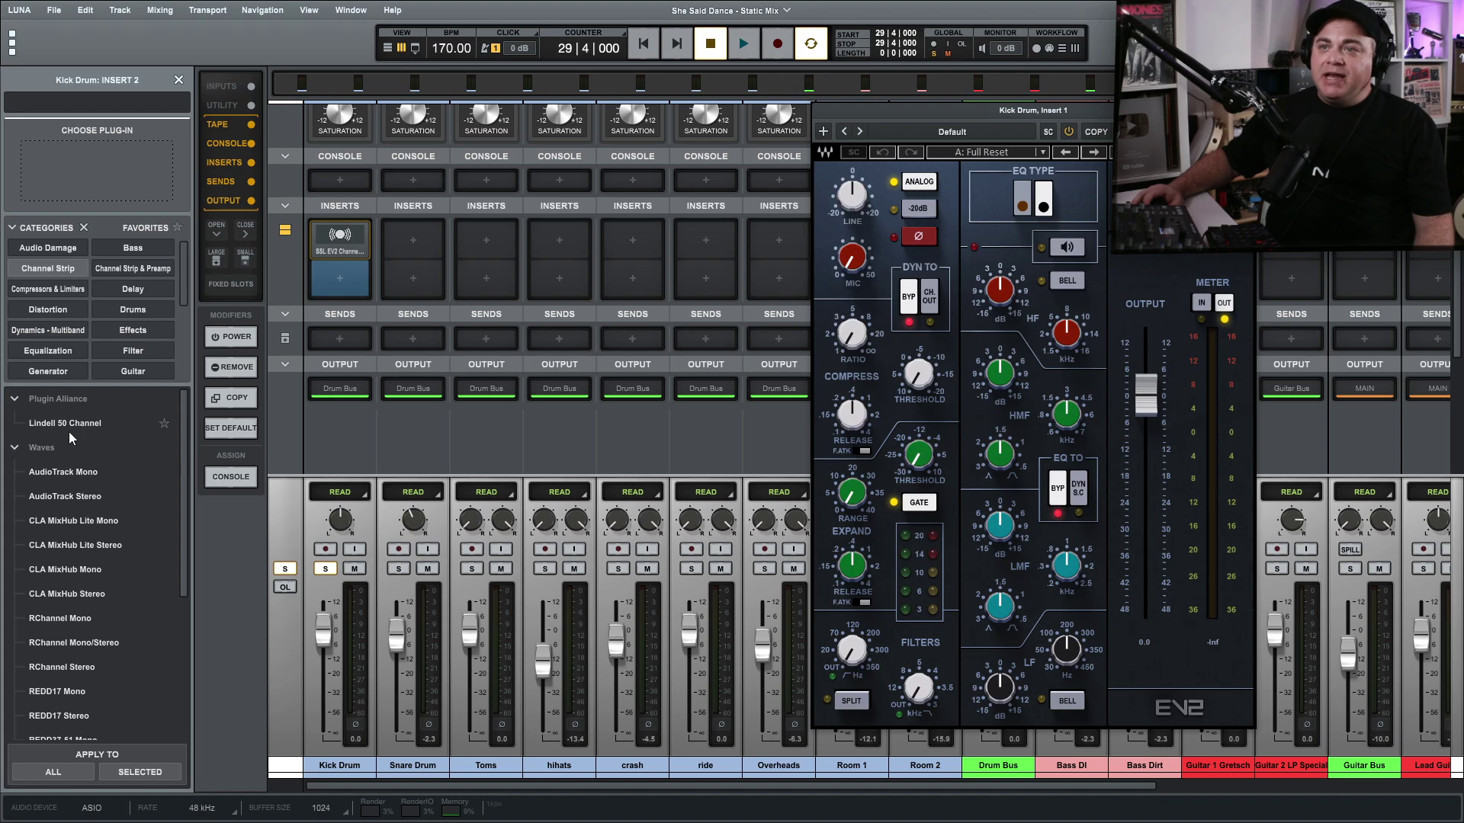
{"action": "left_click", "coordinate": [42, 350]}
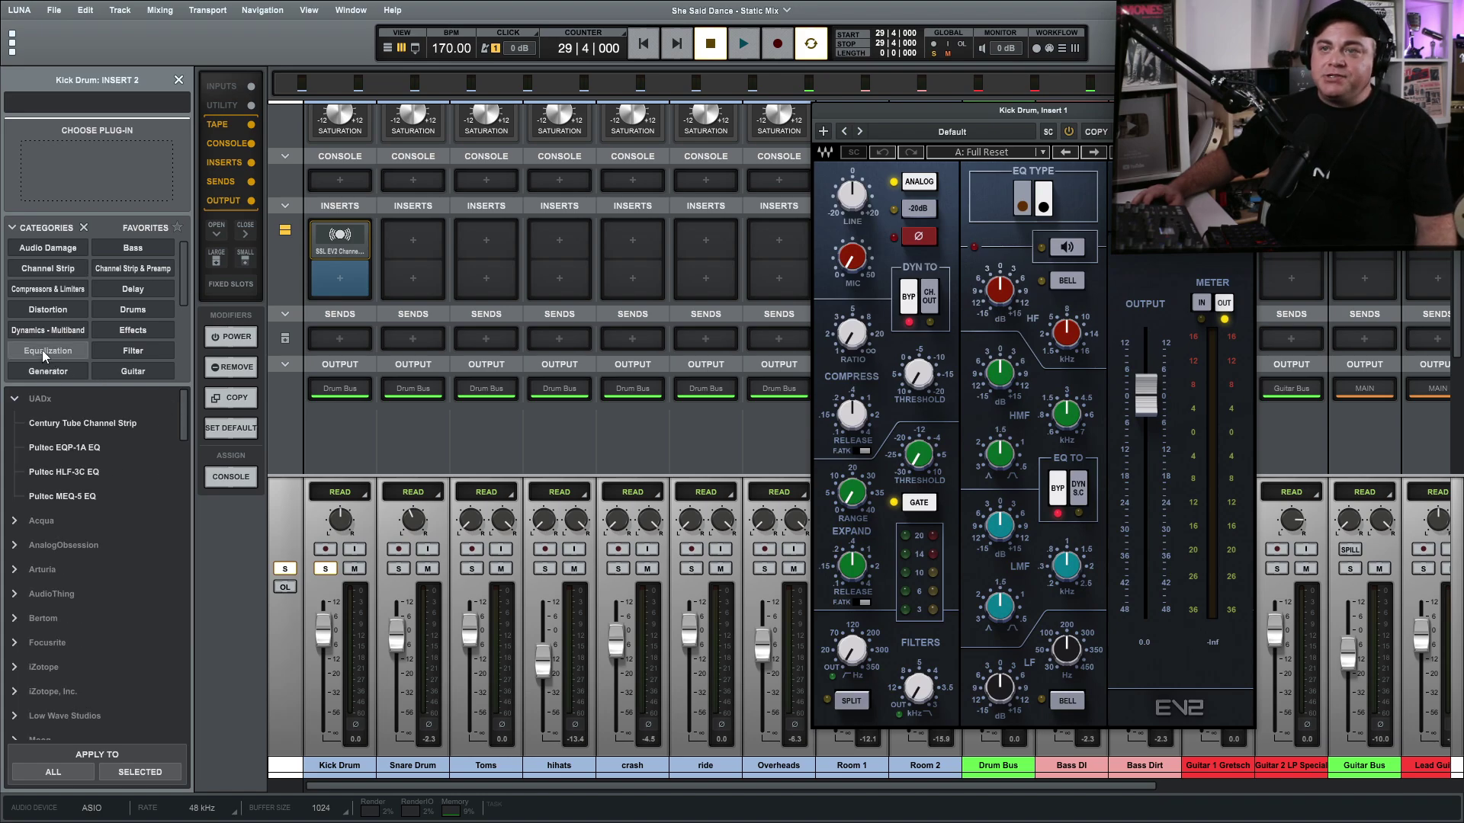
{"action": "left_click", "coordinate": [59, 449]}
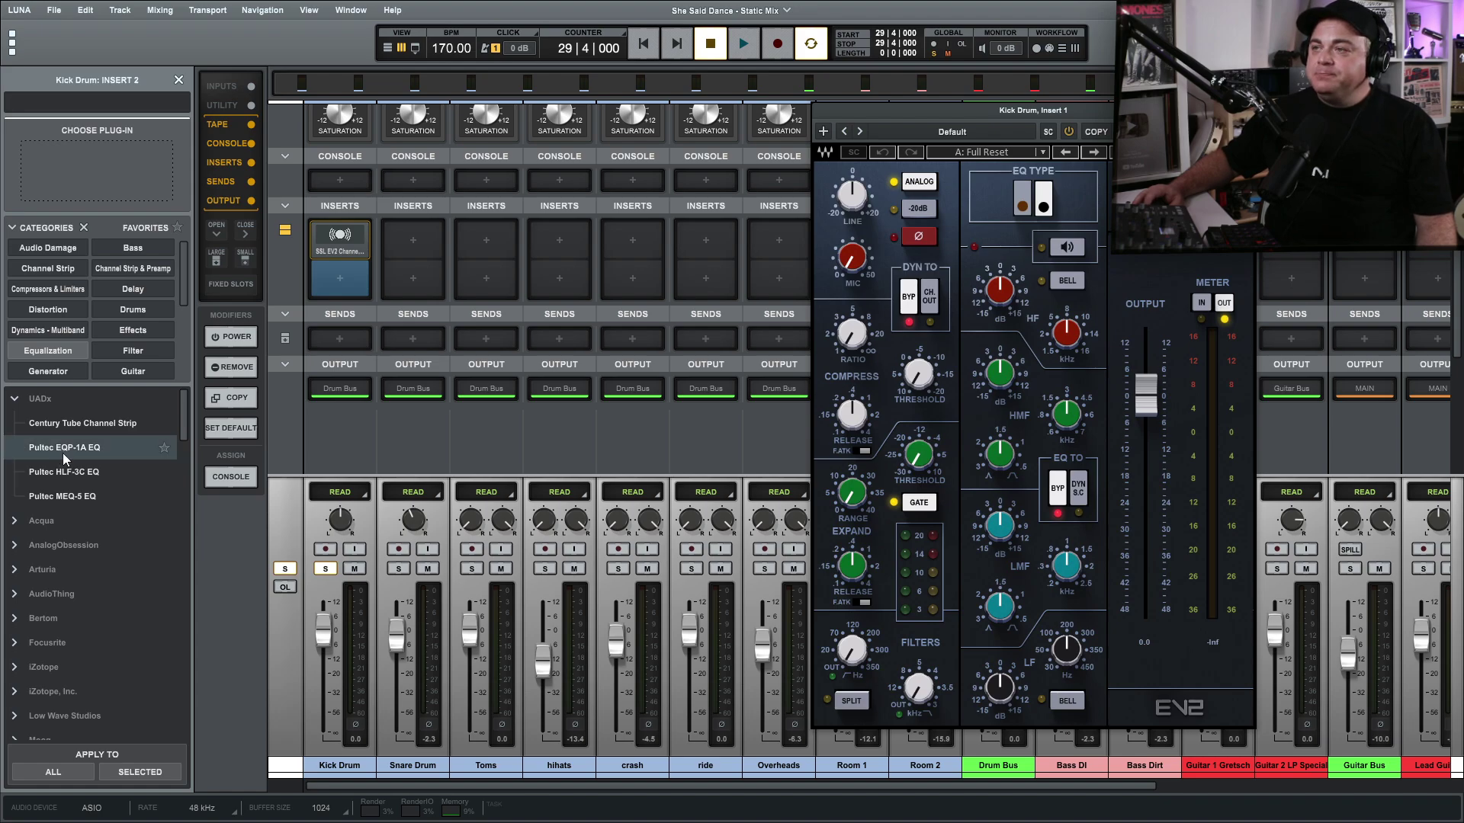
{"action": "double_click", "coordinate": [64, 456]}
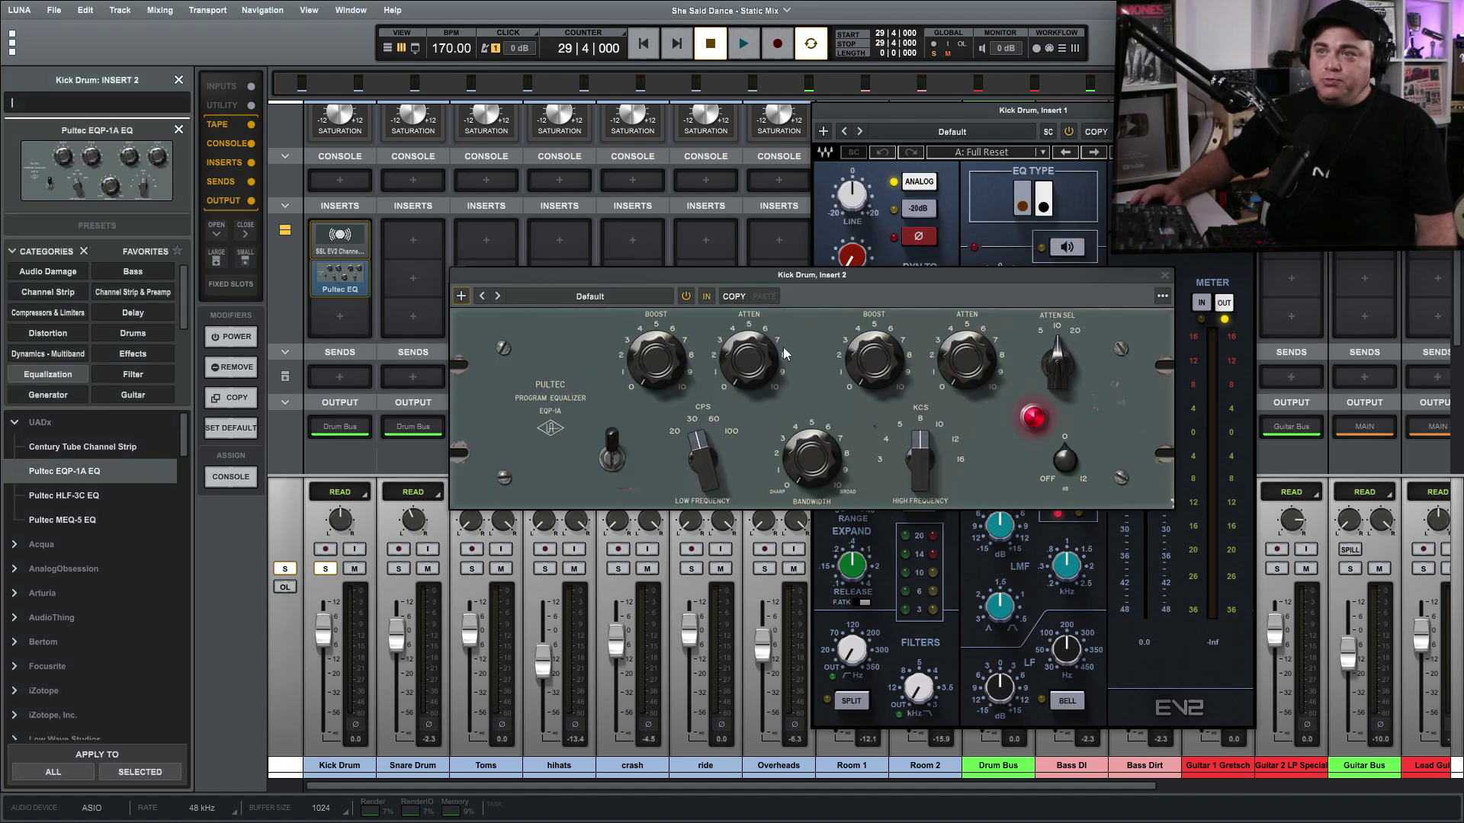
{"action": "mouse_move", "coordinate": [360, 272]}
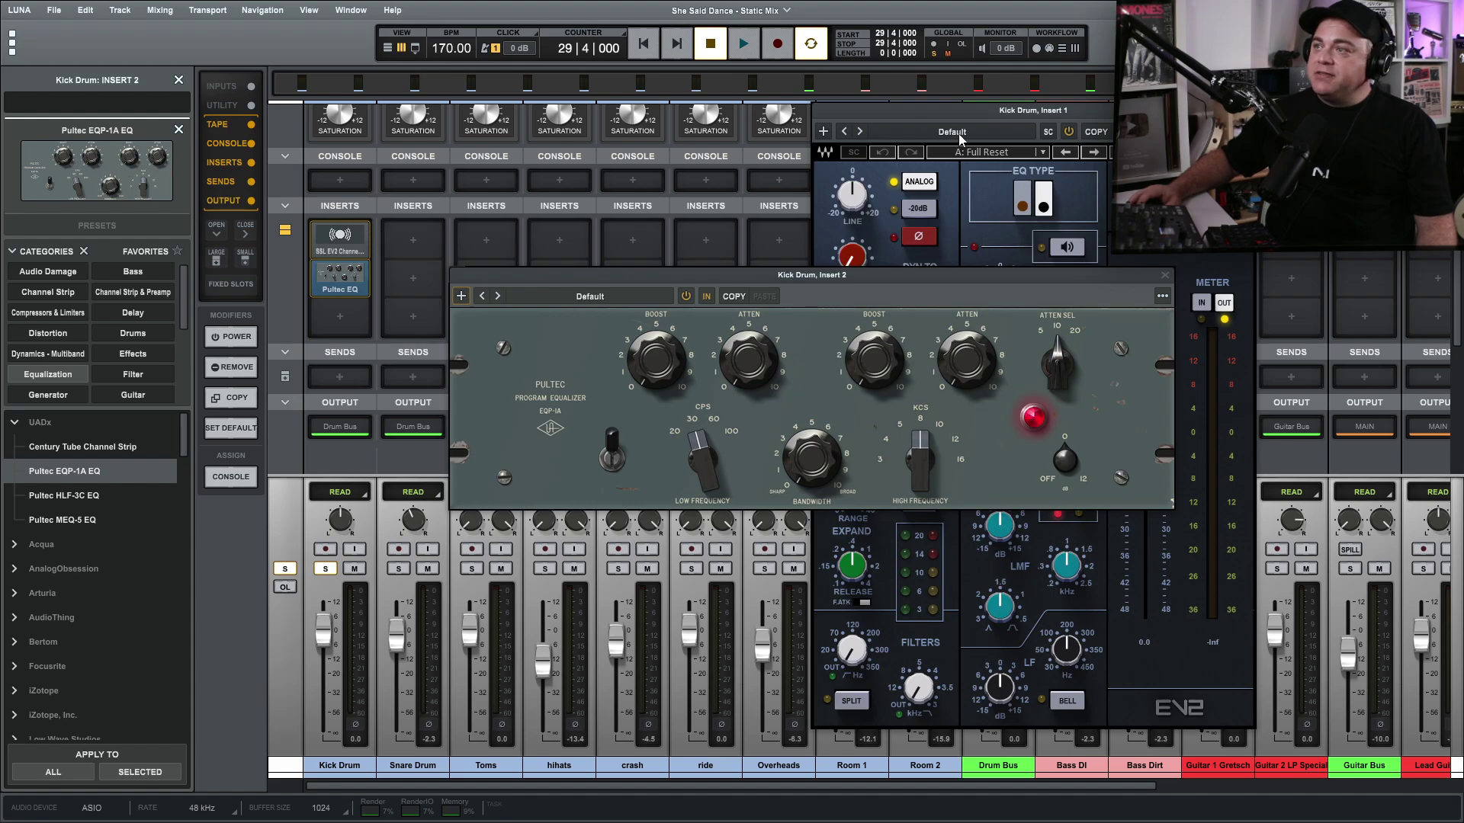
{"action": "left_click", "coordinate": [337, 319]}
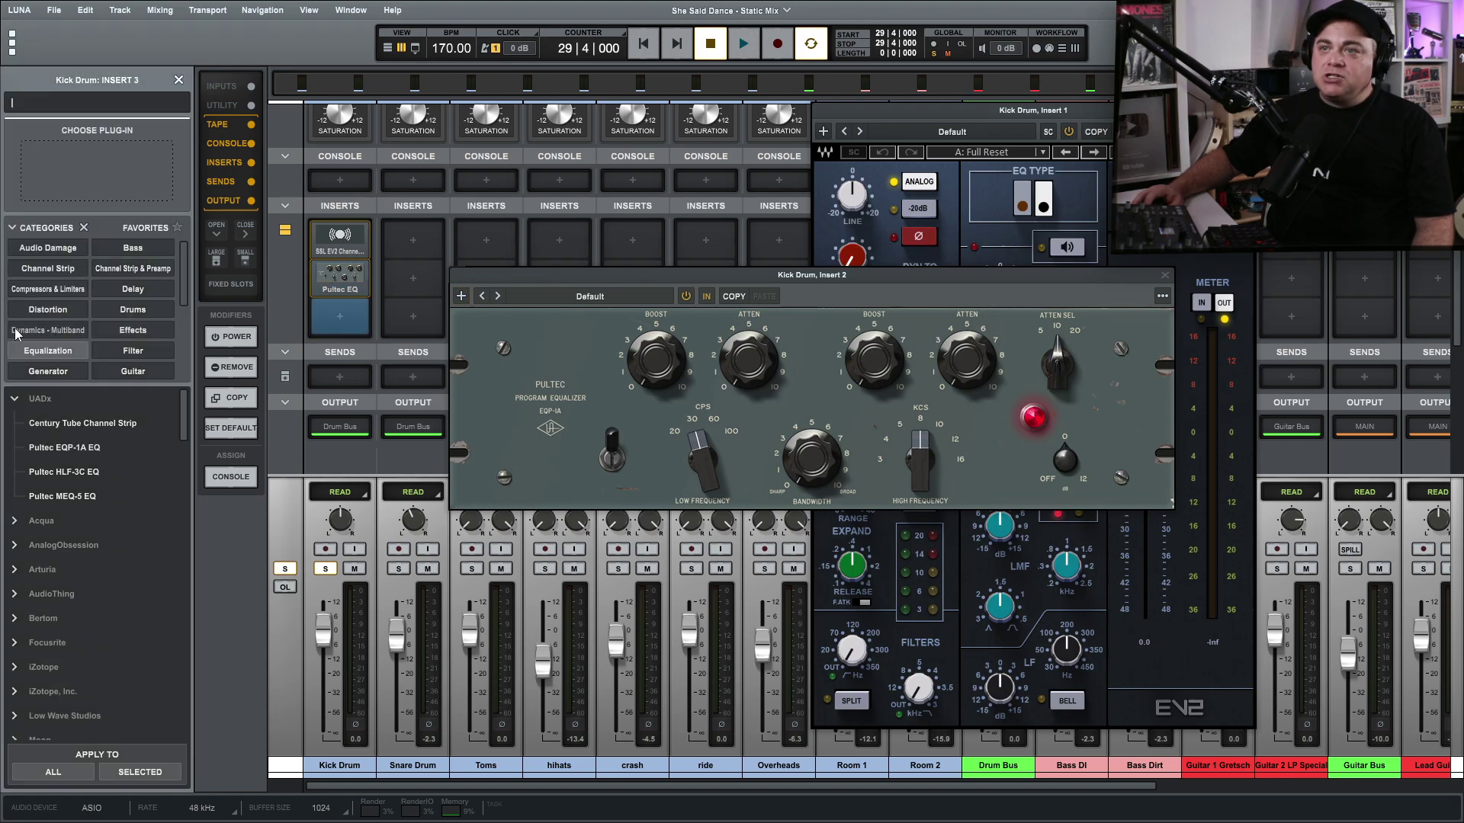
- Load the LA-2 Compressor from Compressors & Limiters onto Kick Drum insert 3
{"action": "left_click", "coordinate": [54, 289]}
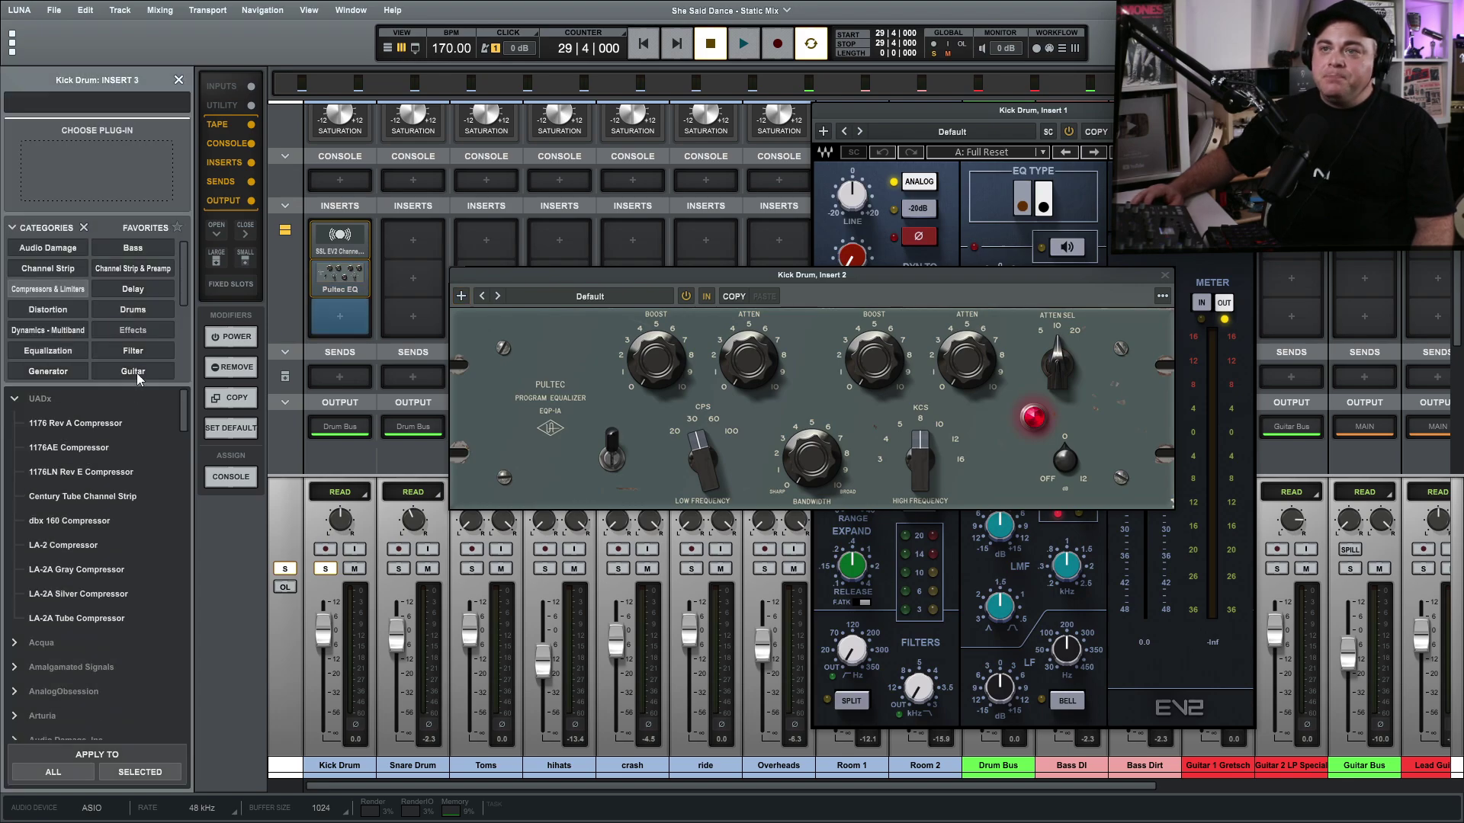
{"action": "left_click", "coordinate": [76, 548]}
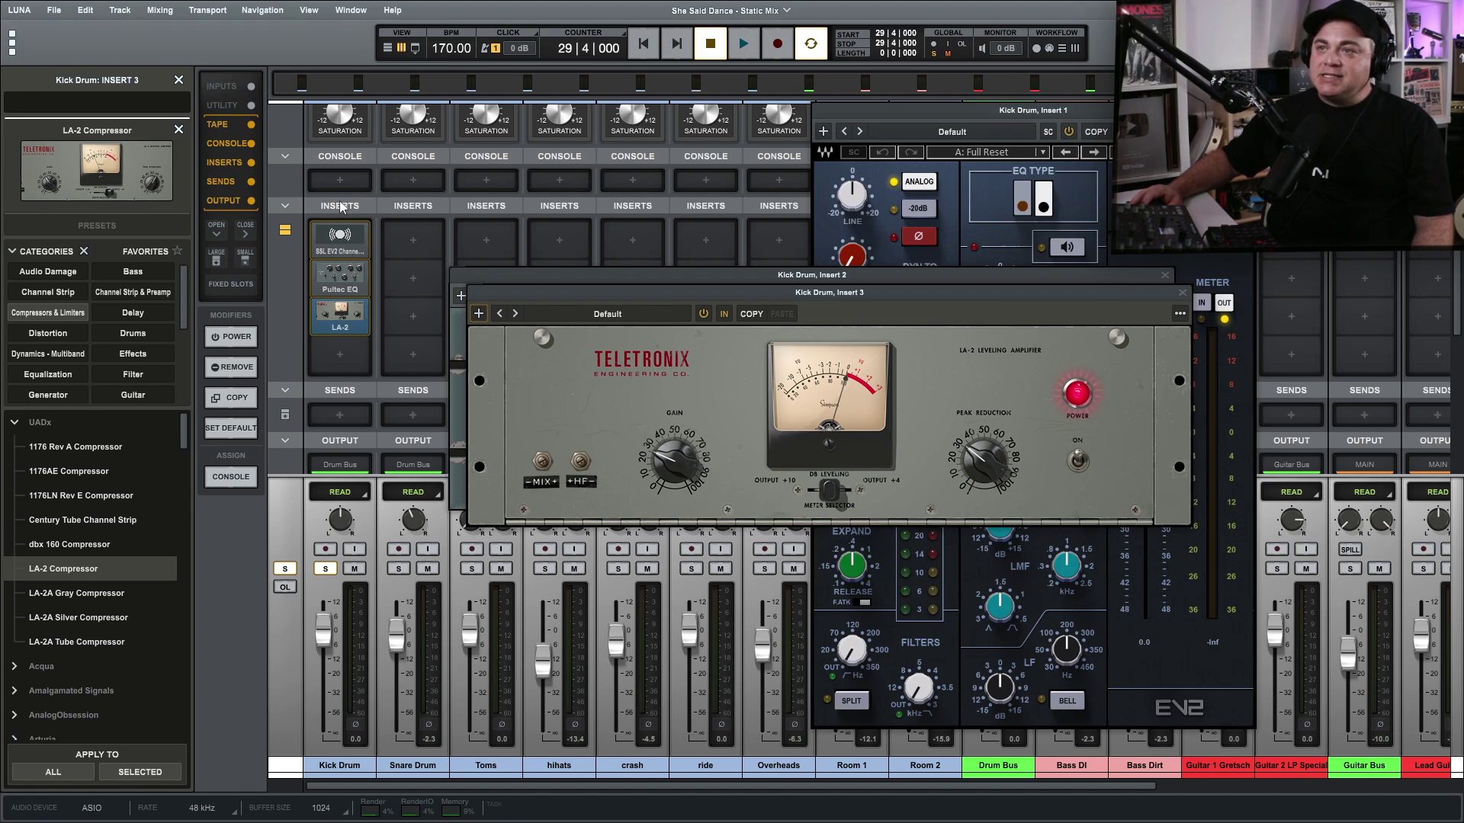
{"action": "mouse_move", "coordinate": [327, 238]}
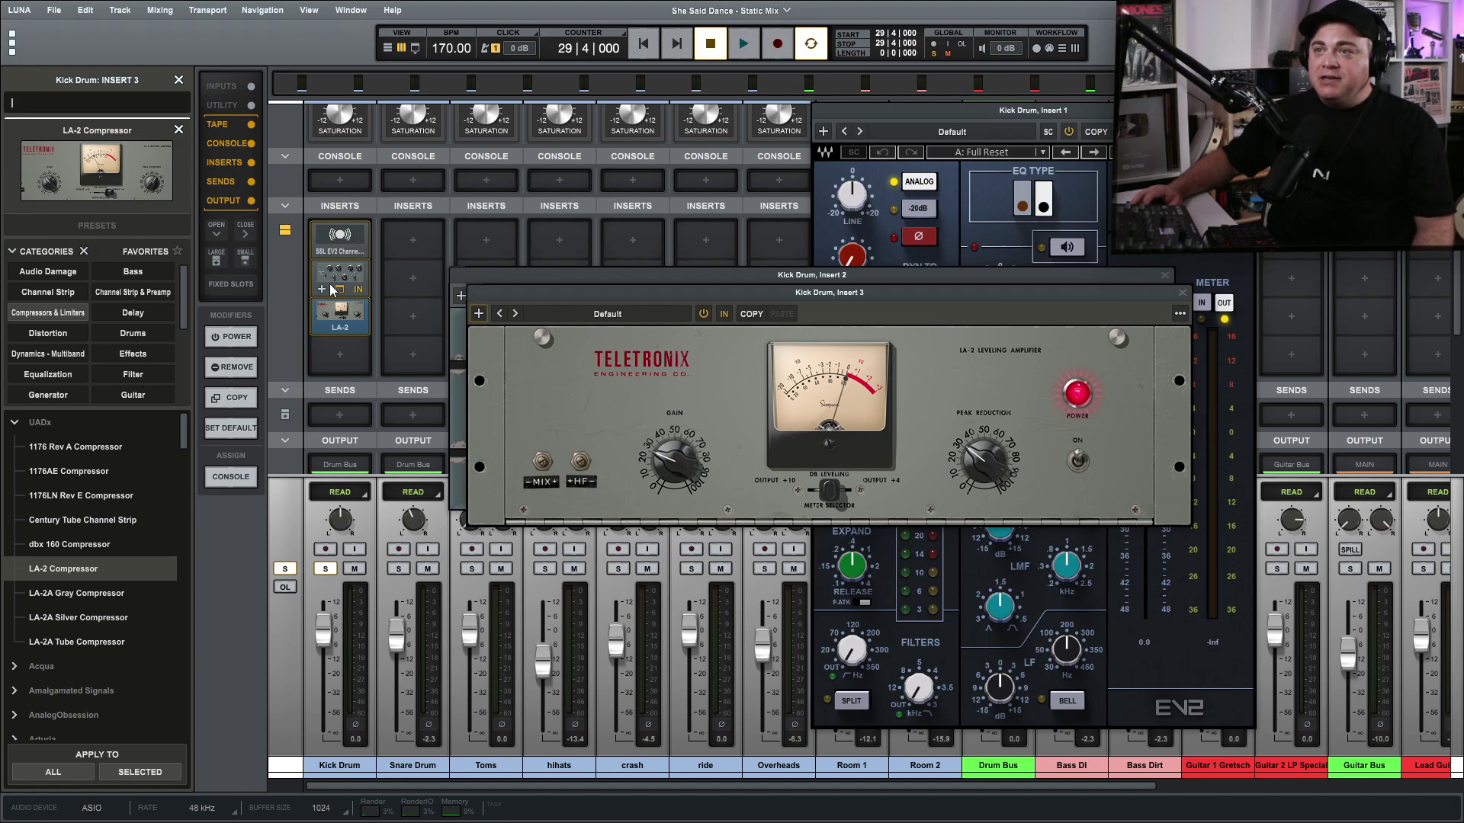
{"action": "mouse_move", "coordinate": [341, 326]}
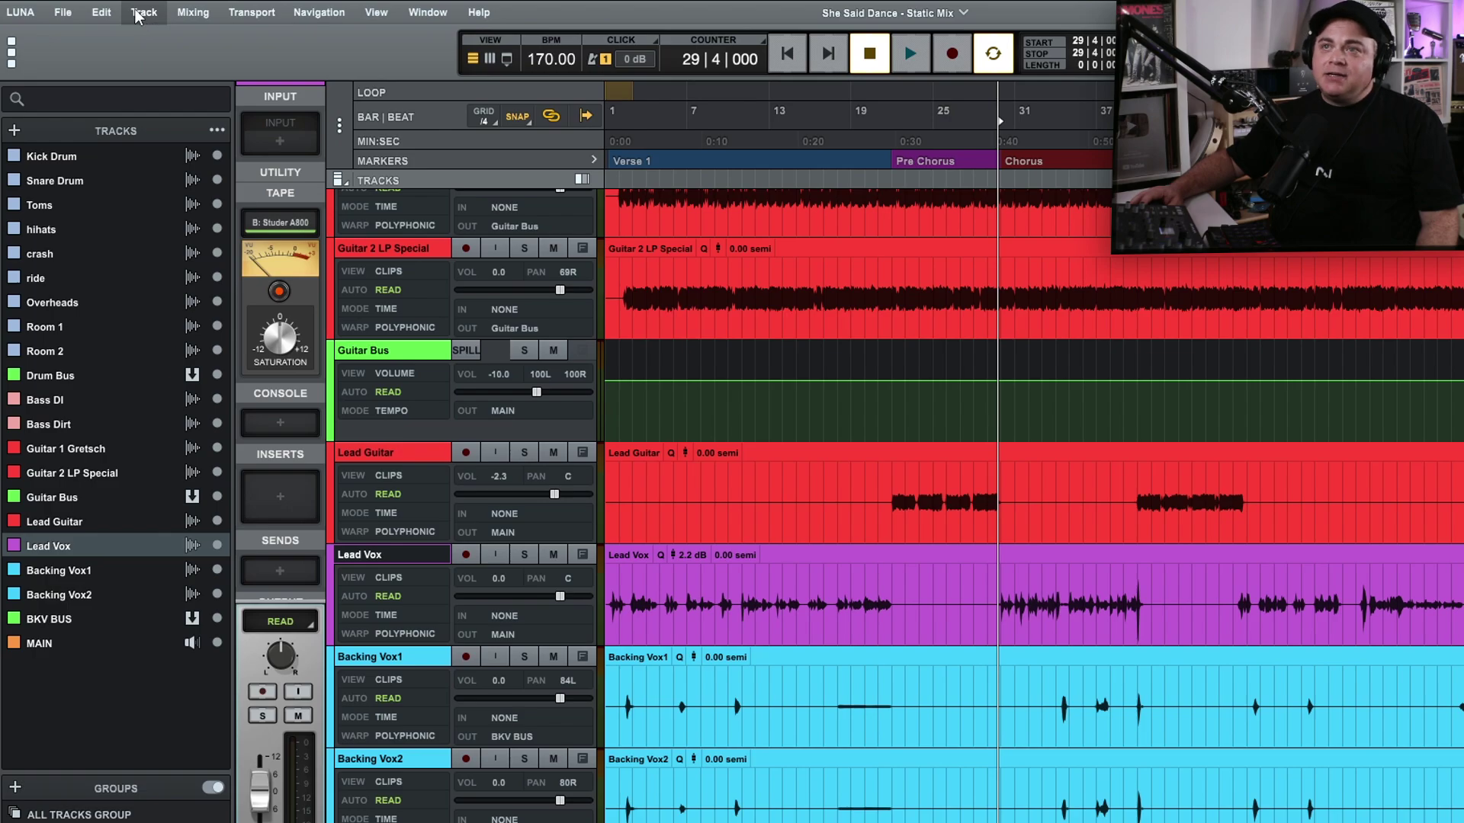
- Create a track with Track > New Instrument and open its instrument plug-in chooser
{"action": "left_click", "coordinate": [144, 12]}
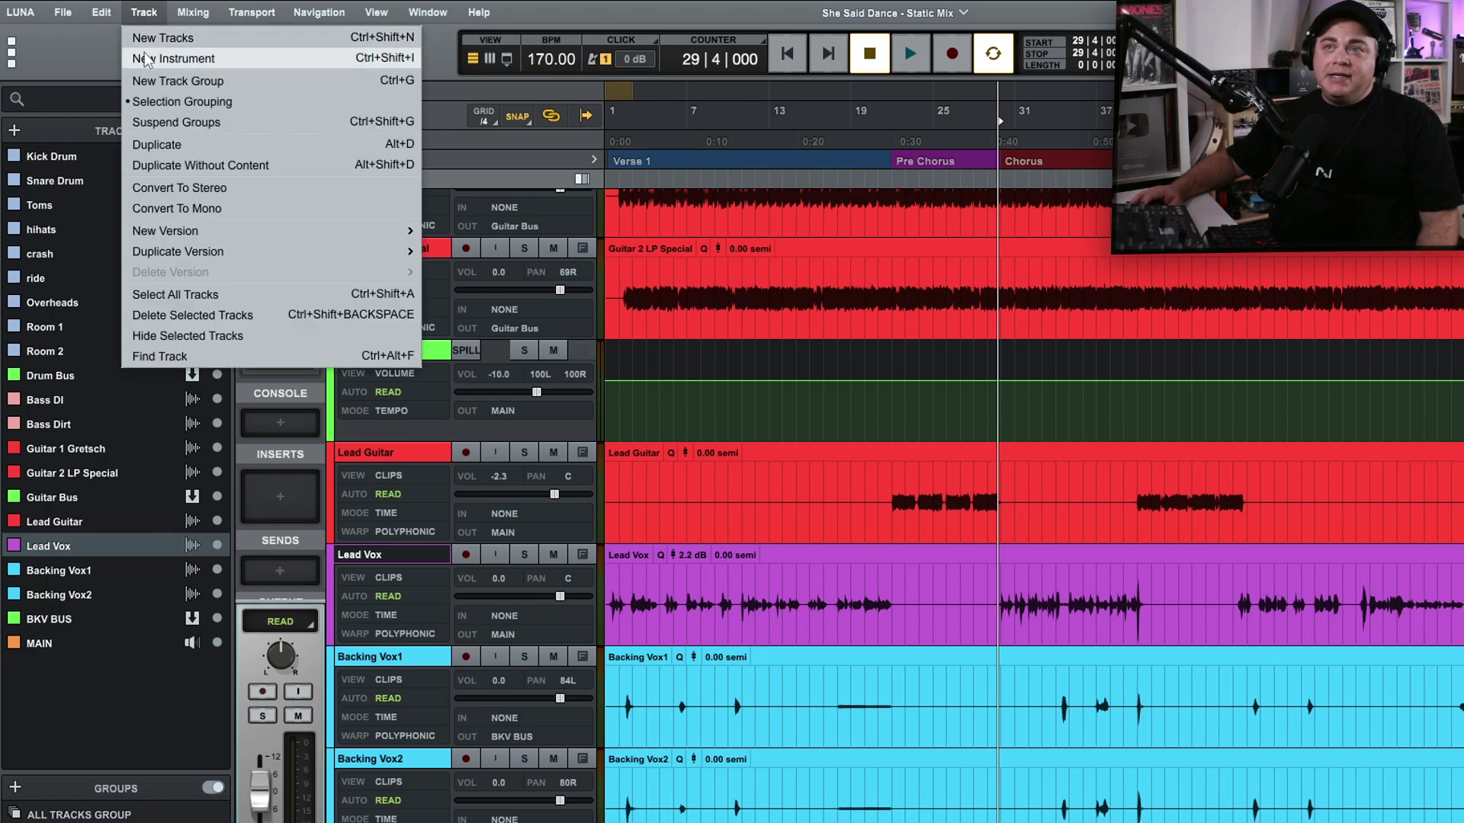
{"action": "left_click", "coordinate": [232, 75]}
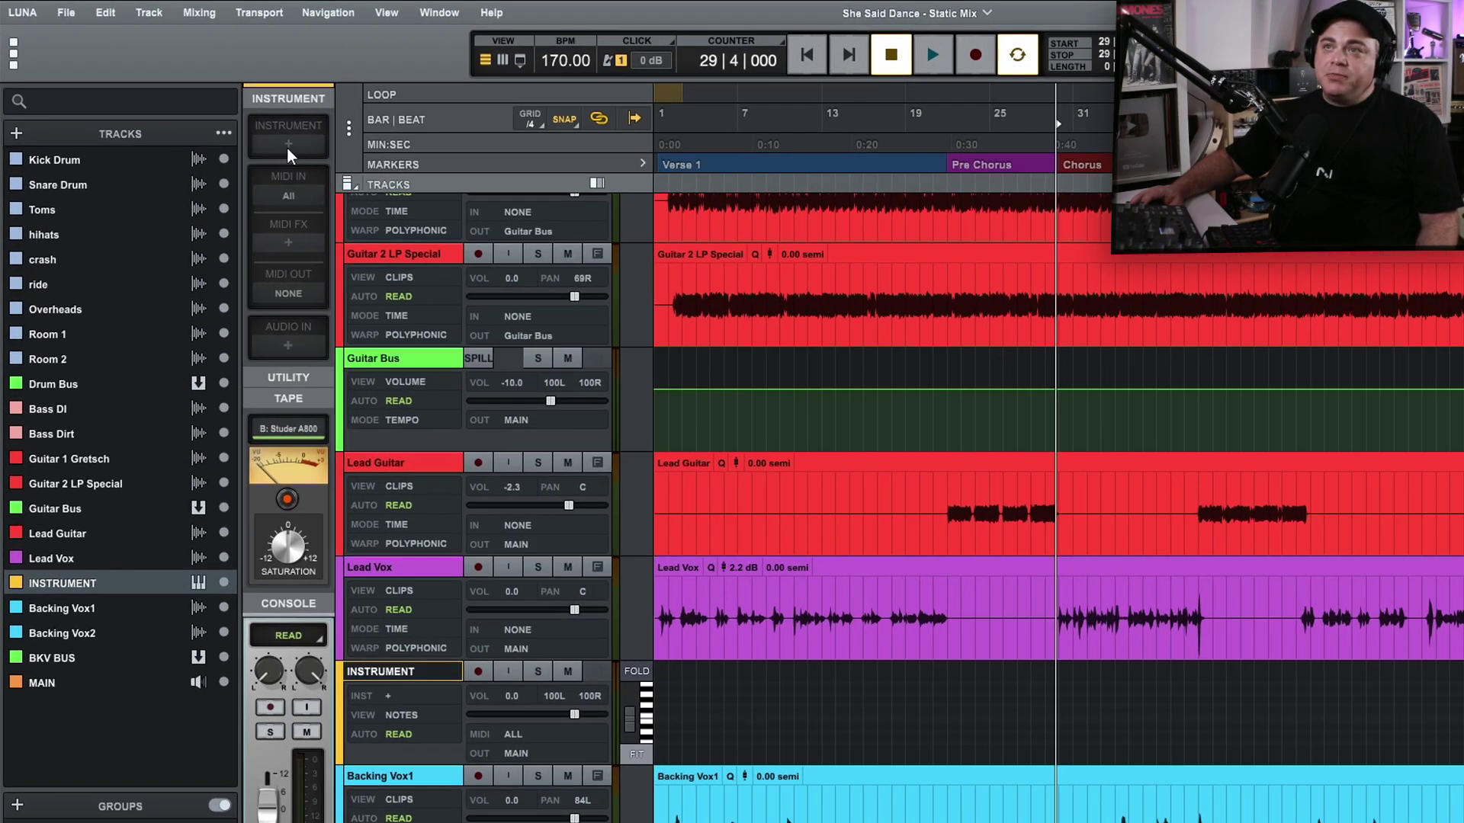
{"action": "left_click", "coordinate": [287, 145]}
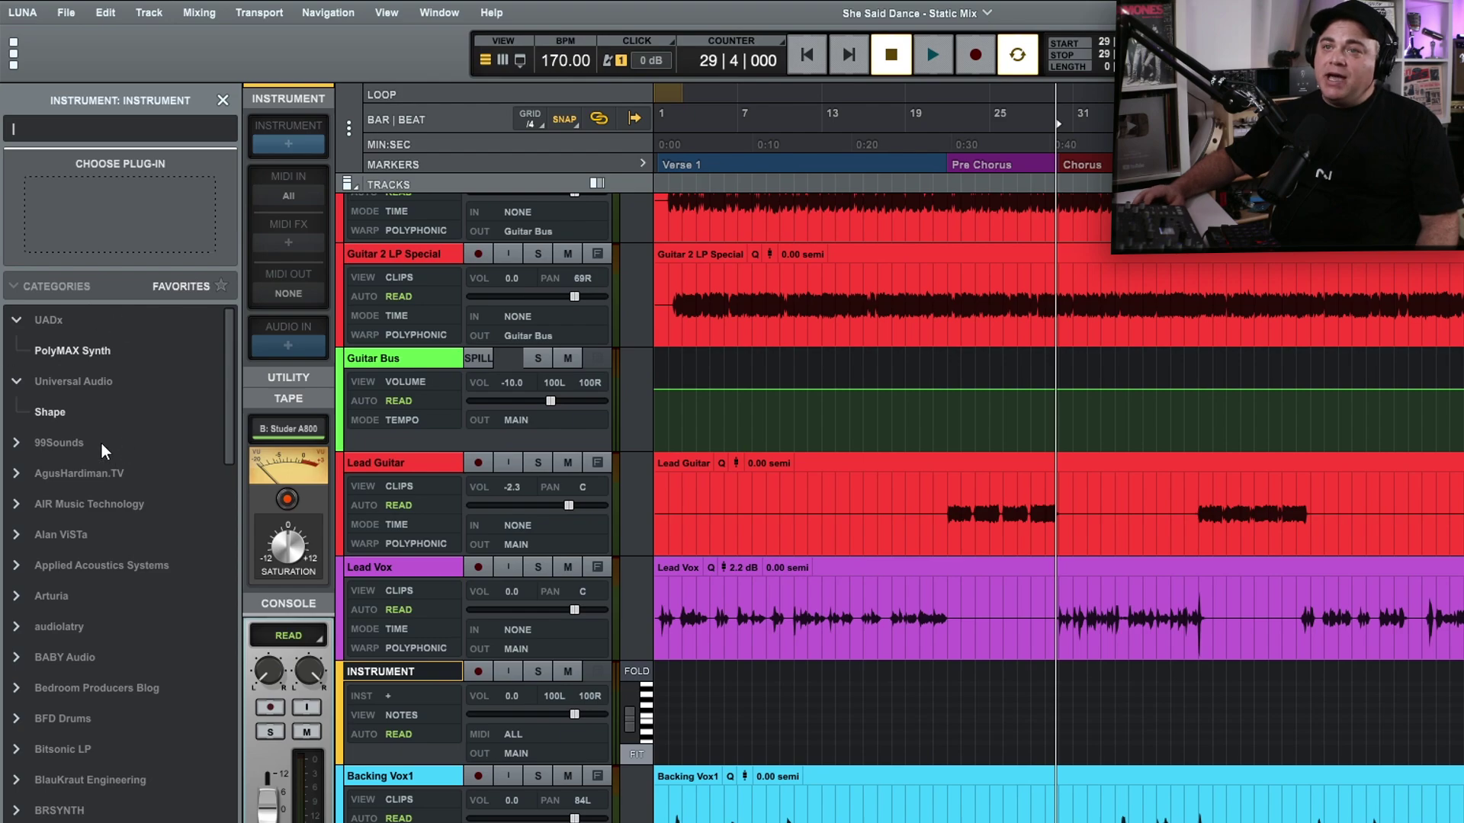
{"action": "left_click", "coordinate": [47, 410]}
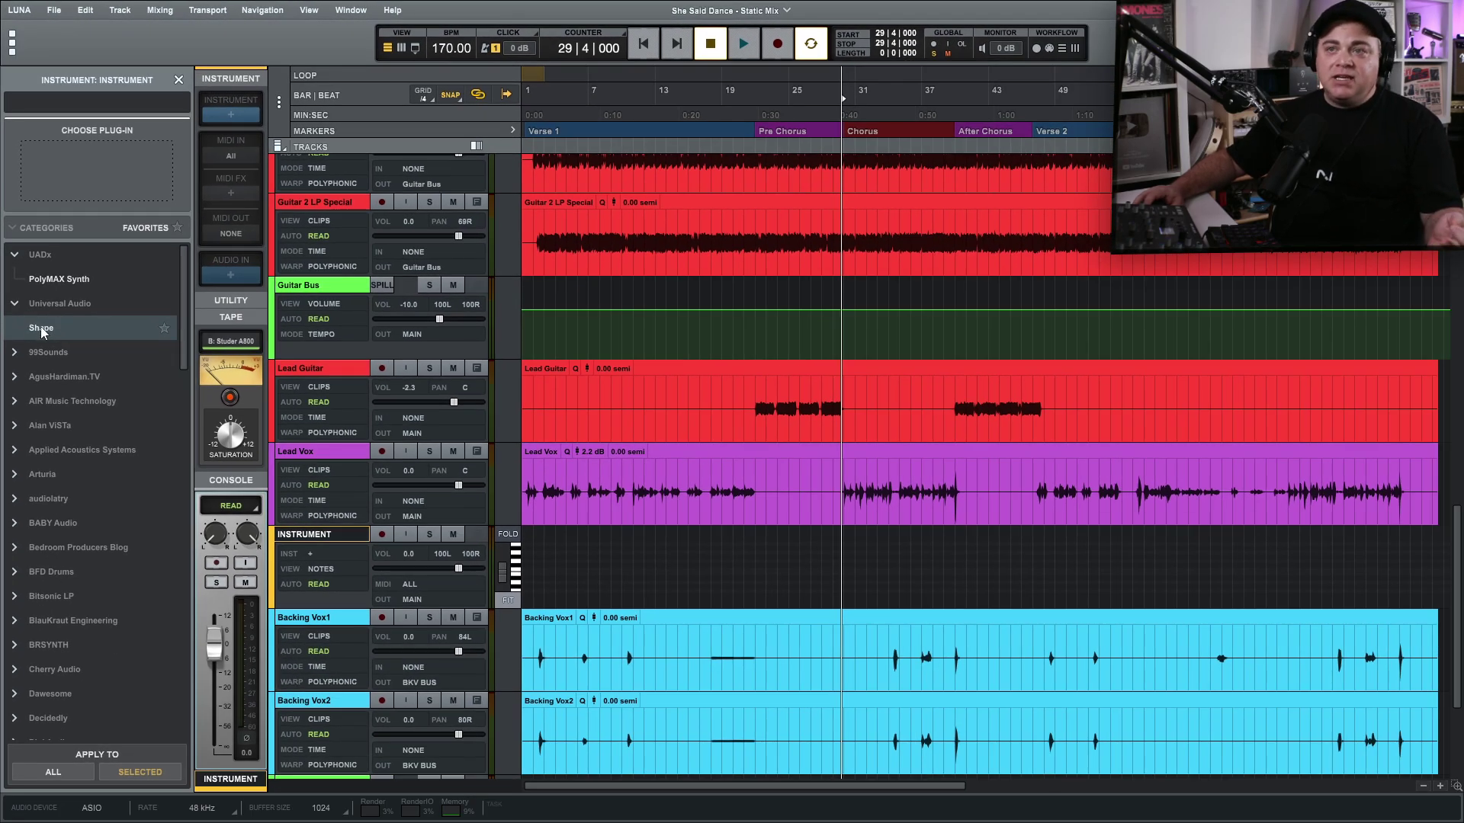
- Load Shape as the track's instrument and ARP as its MIDI effect
{"action": "double_click", "coordinate": [40, 328]}
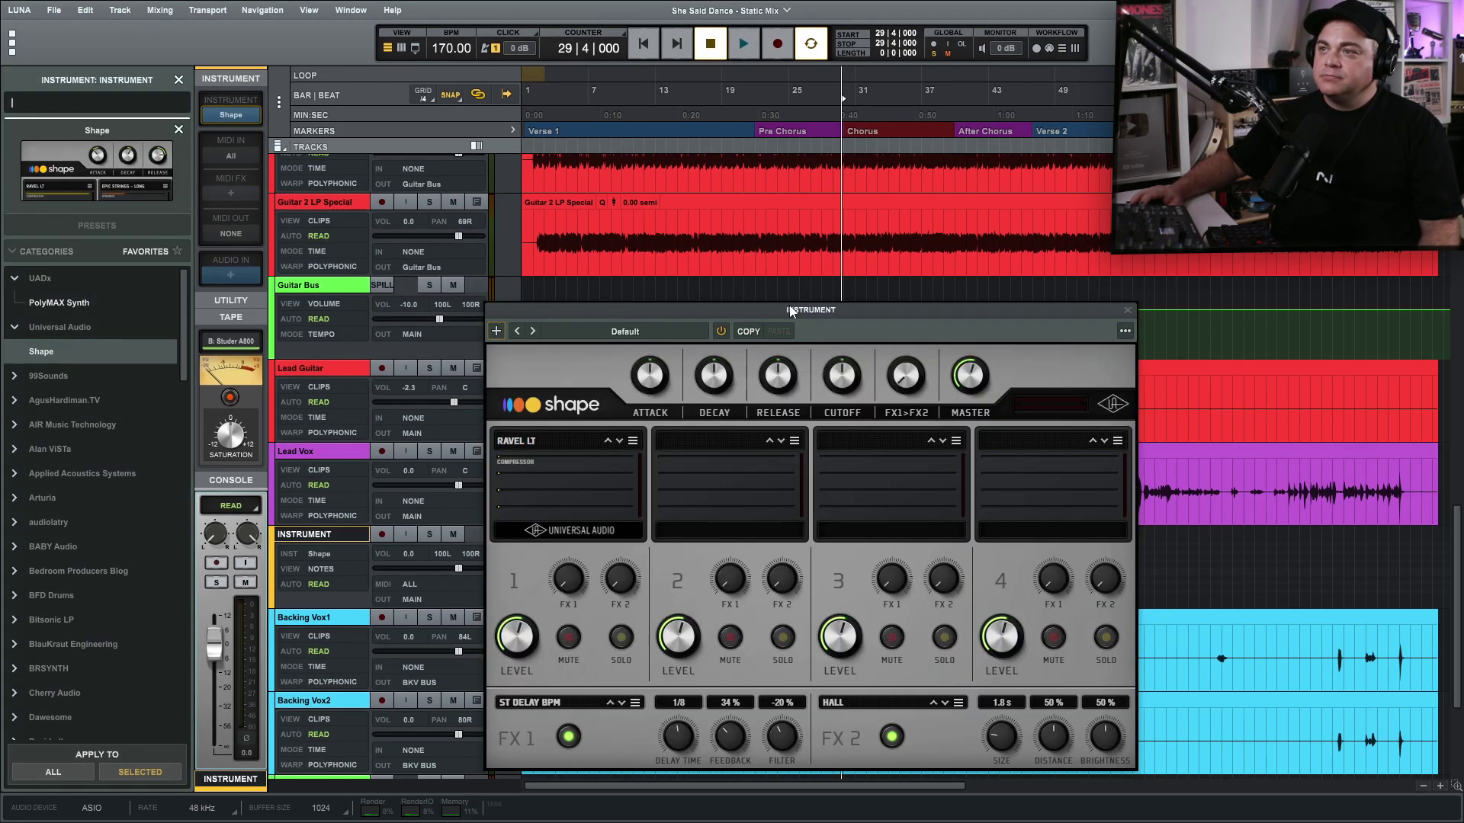
{"action": "left_click_drag", "start_coordinate": [799, 308], "coordinate": [926, 155]}
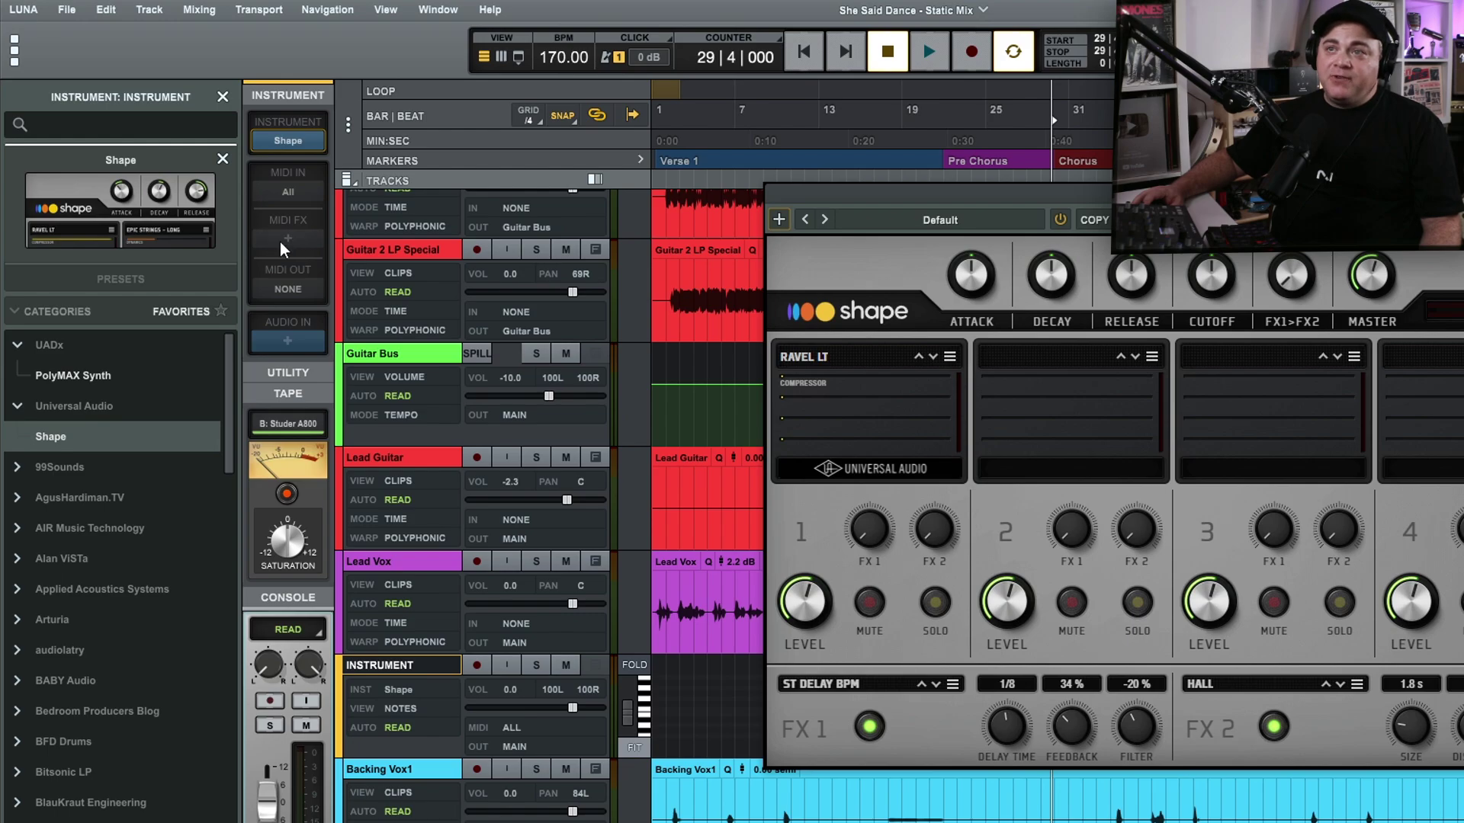
{"action": "left_click", "coordinate": [290, 241]}
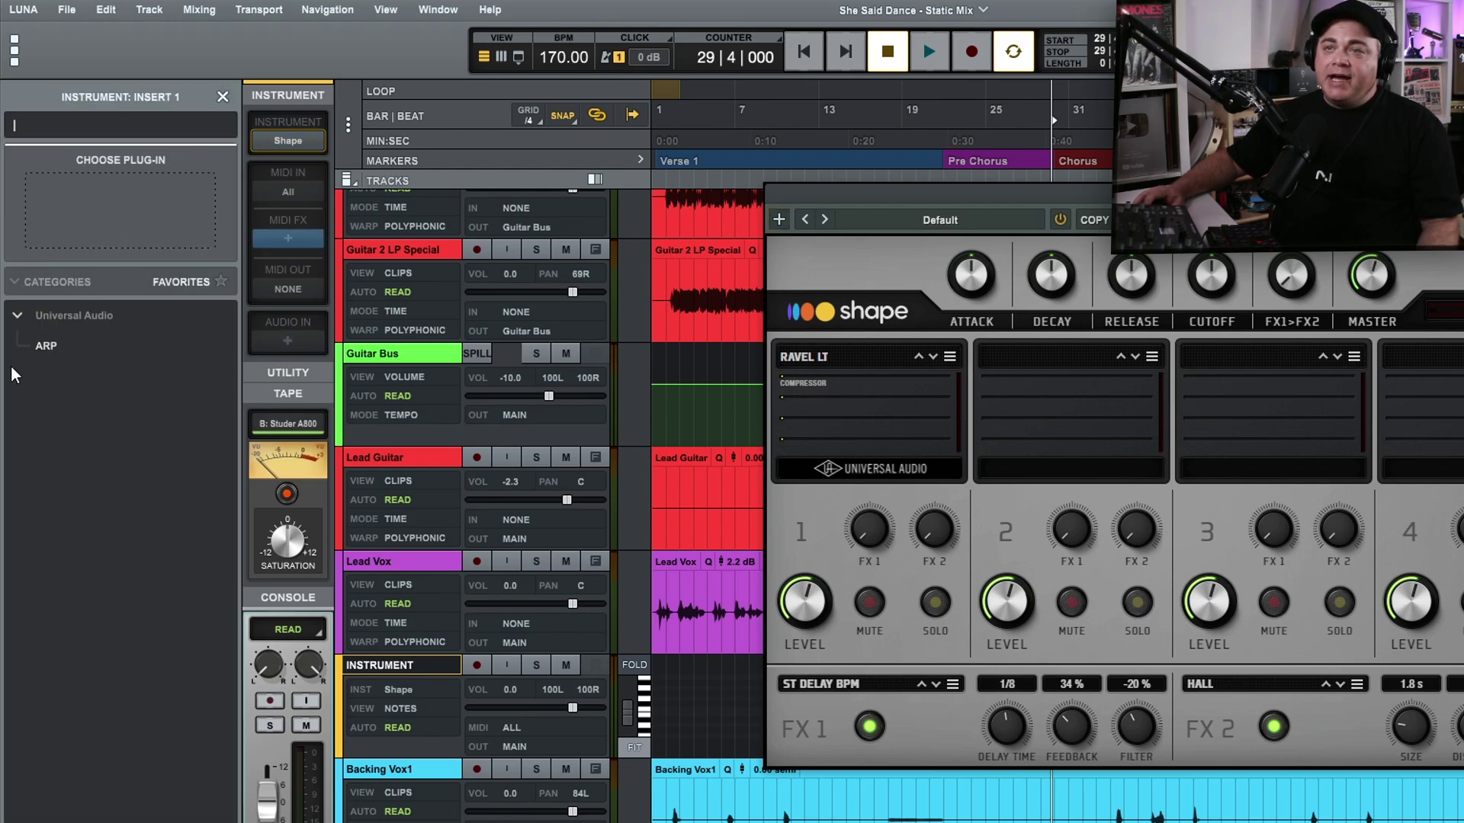
{"action": "left_click", "coordinate": [50, 345]}
{"action": "double_click", "coordinate": [53, 344]}
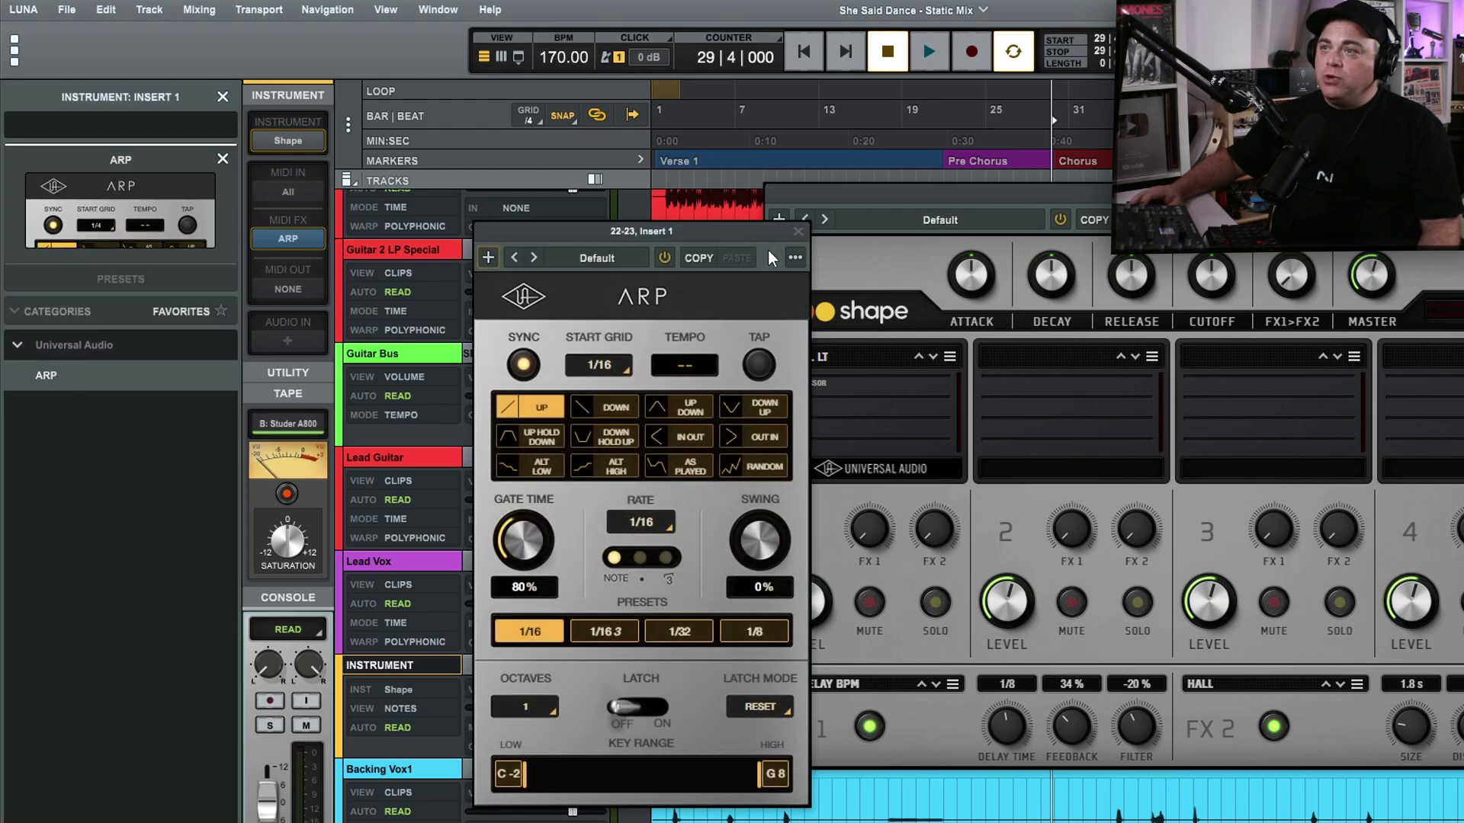
{"action": "left_click", "coordinate": [799, 231]}
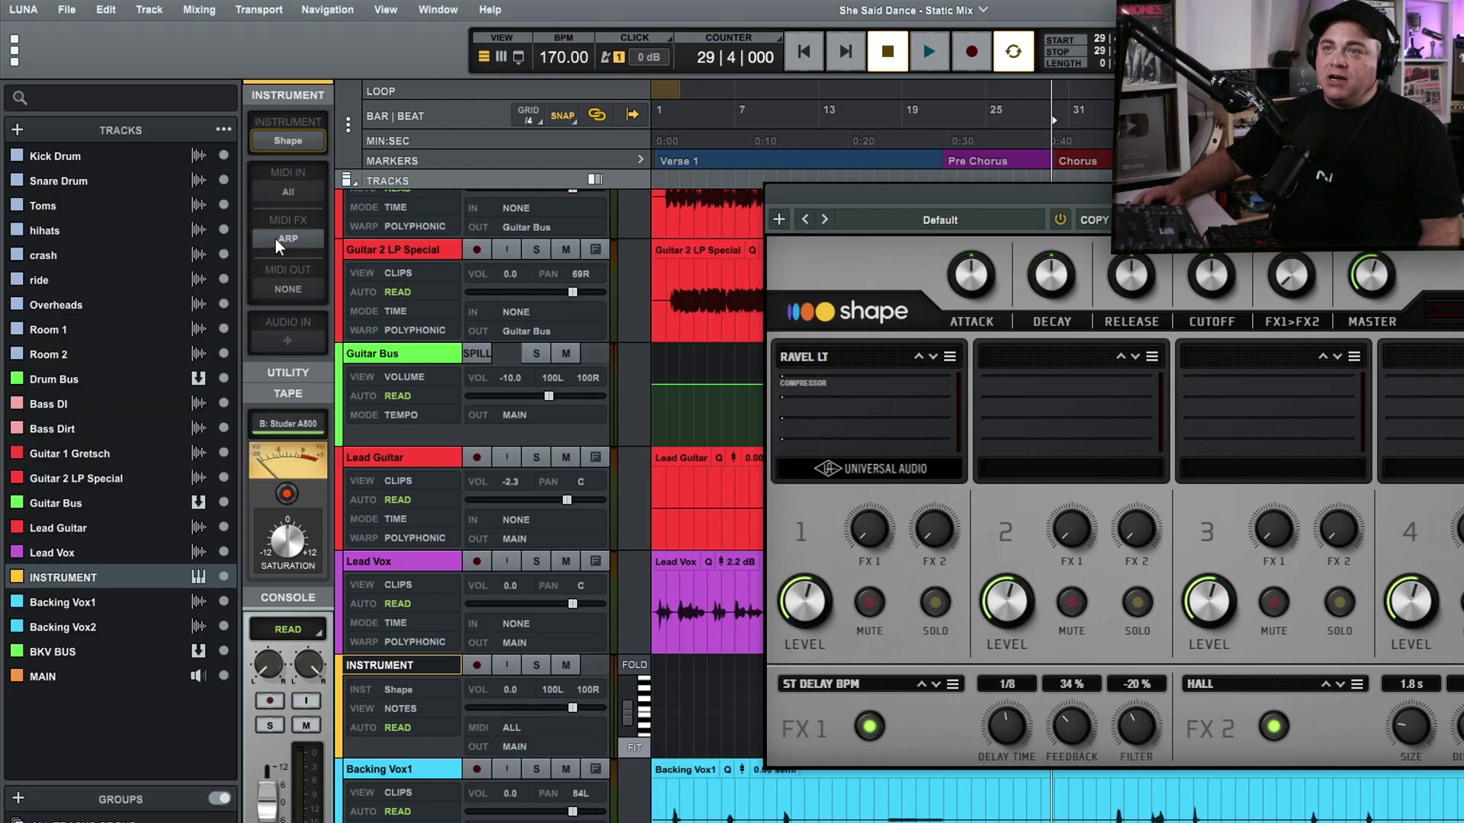
- Remove the ARP MIDI effect and the Shape instrument from the track
{"action": "right_click", "coordinate": [276, 239]}
{"action": "left_click", "coordinate": [308, 363]}
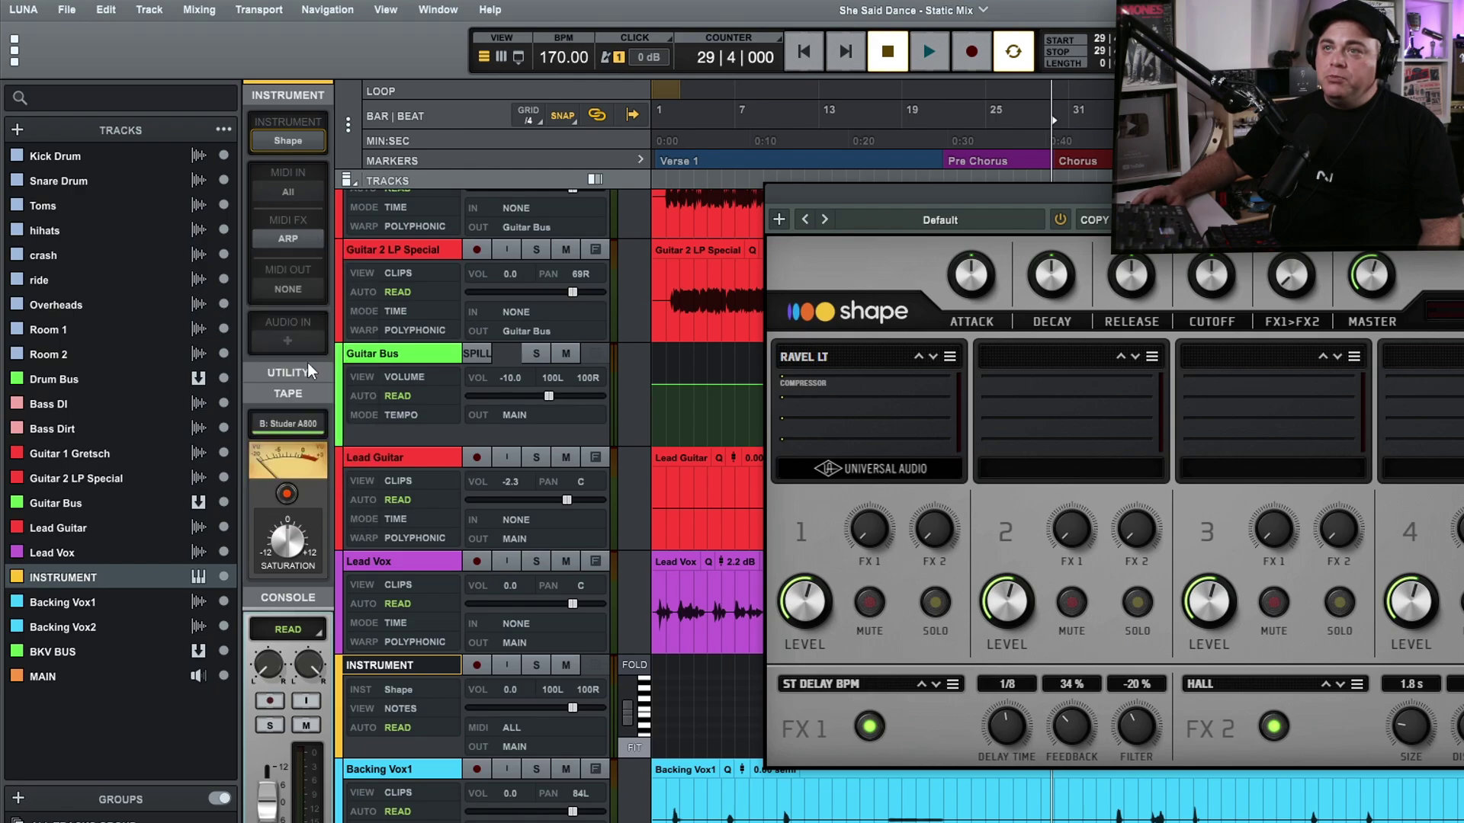
{"action": "right_click", "coordinate": [296, 136]}
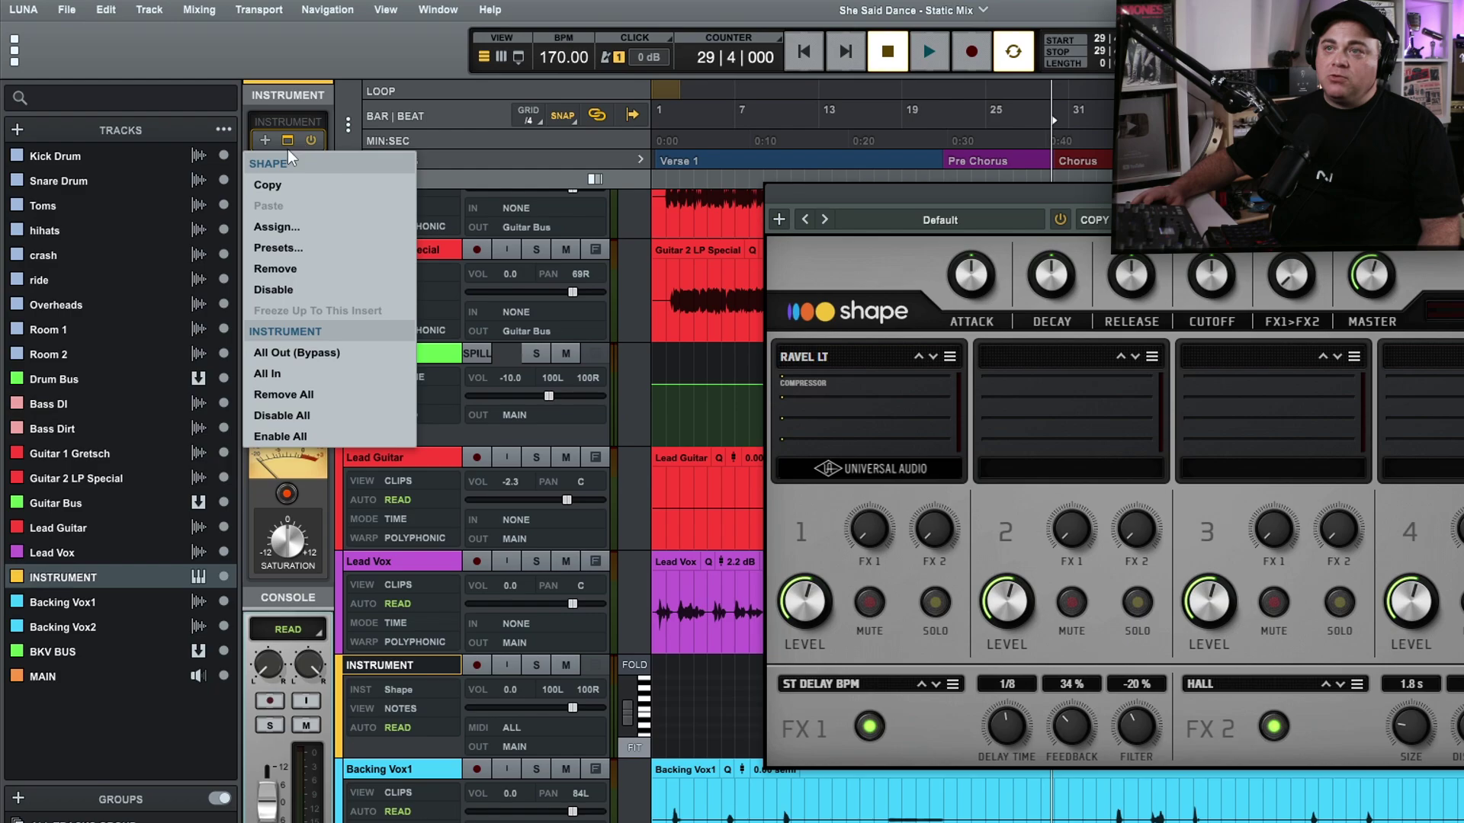
{"action": "left_click", "coordinate": [313, 268]}
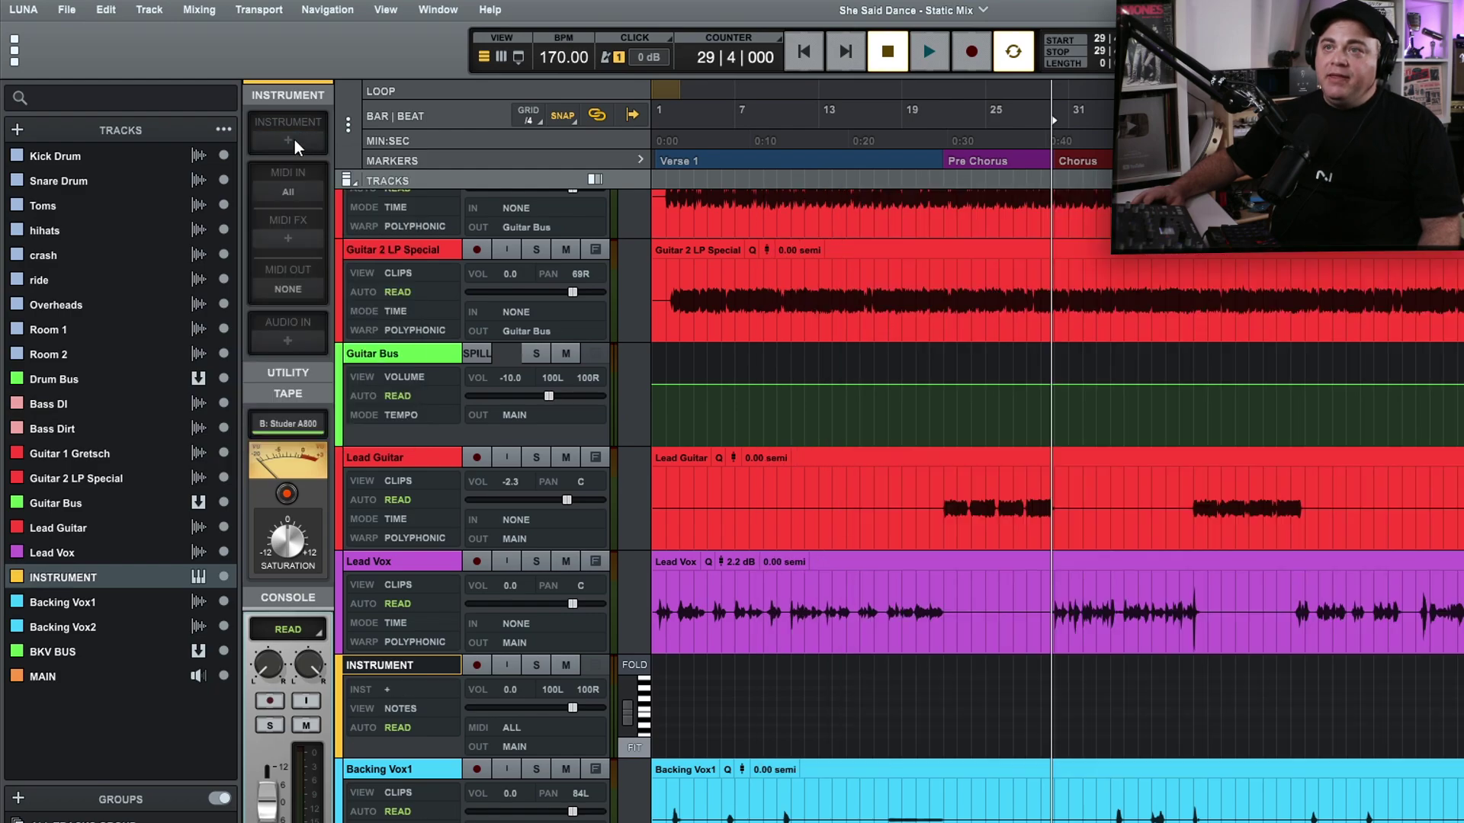
- Load PolyMAX Synth from the UADx list into the INSTRUMENT slot
{"action": "left_click", "coordinate": [289, 141]}
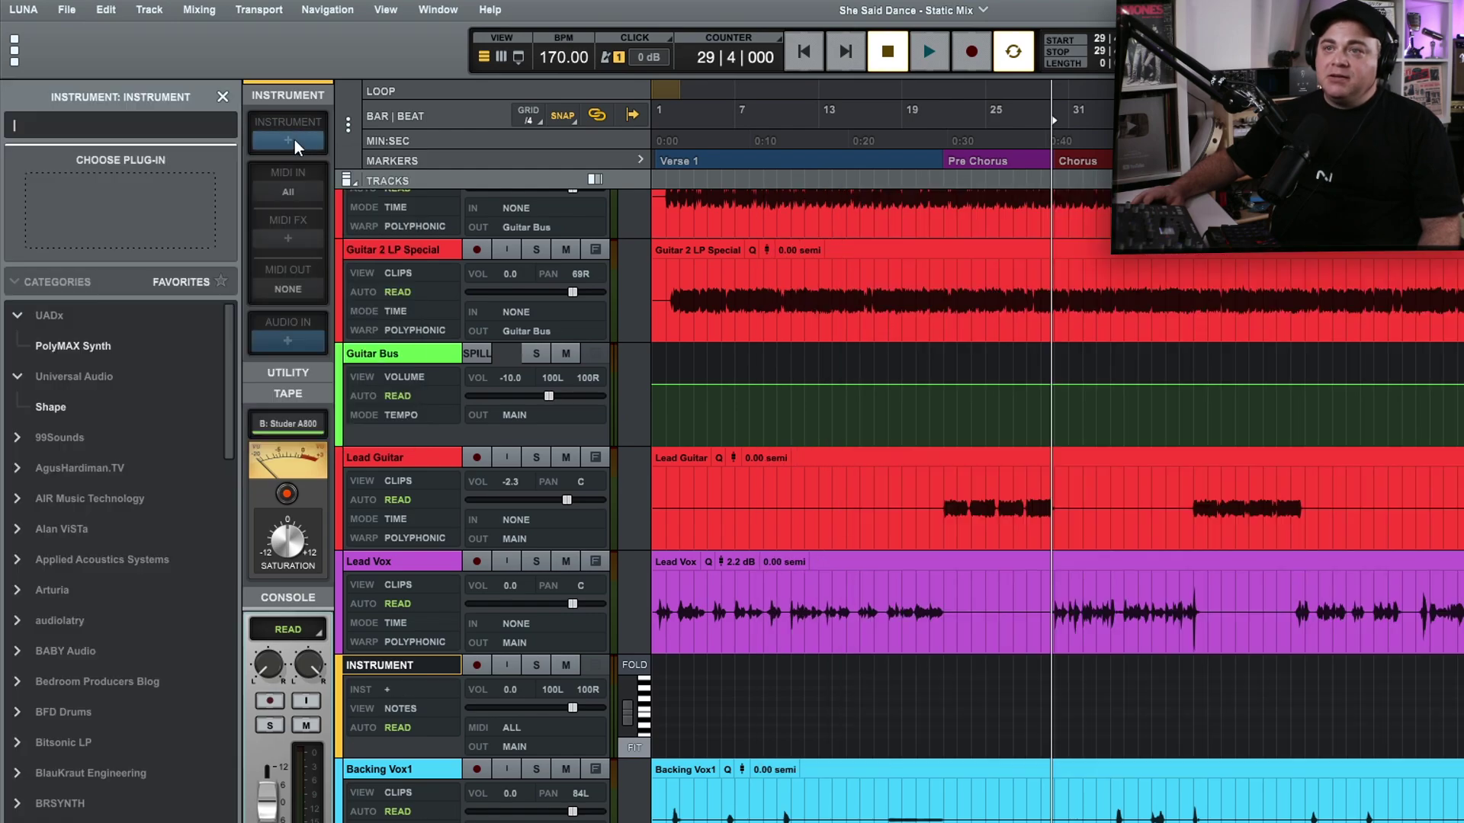
{"action": "left_click", "coordinate": [68, 346]}
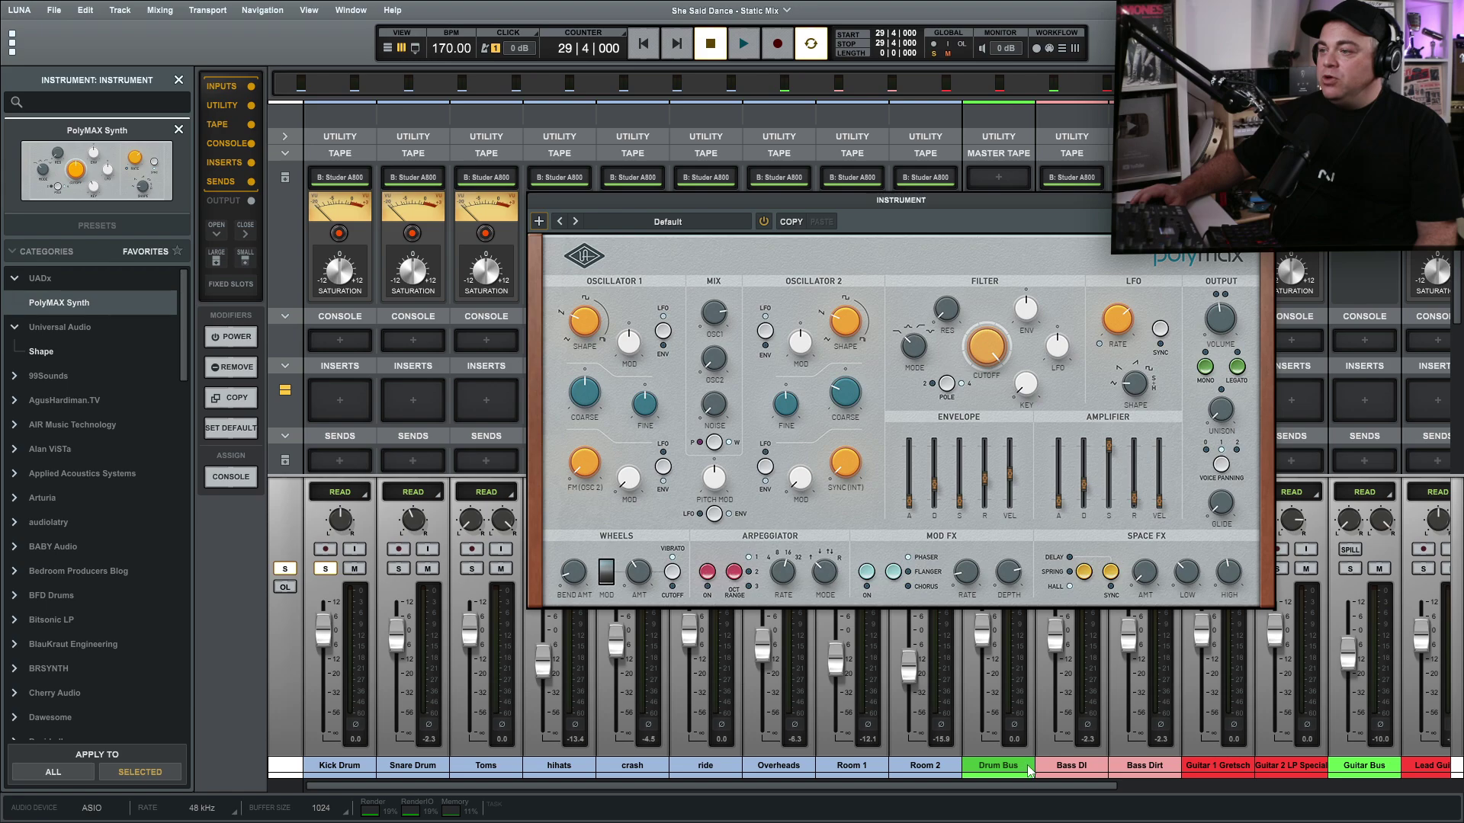
- Load the 1176 Rev A Compressor into the INSTRUMENT strip's first insert slot, beside the PolyMAX synth
{"action": "left_click_drag", "start_coordinate": [1022, 786], "coordinate": [1270, 814]}
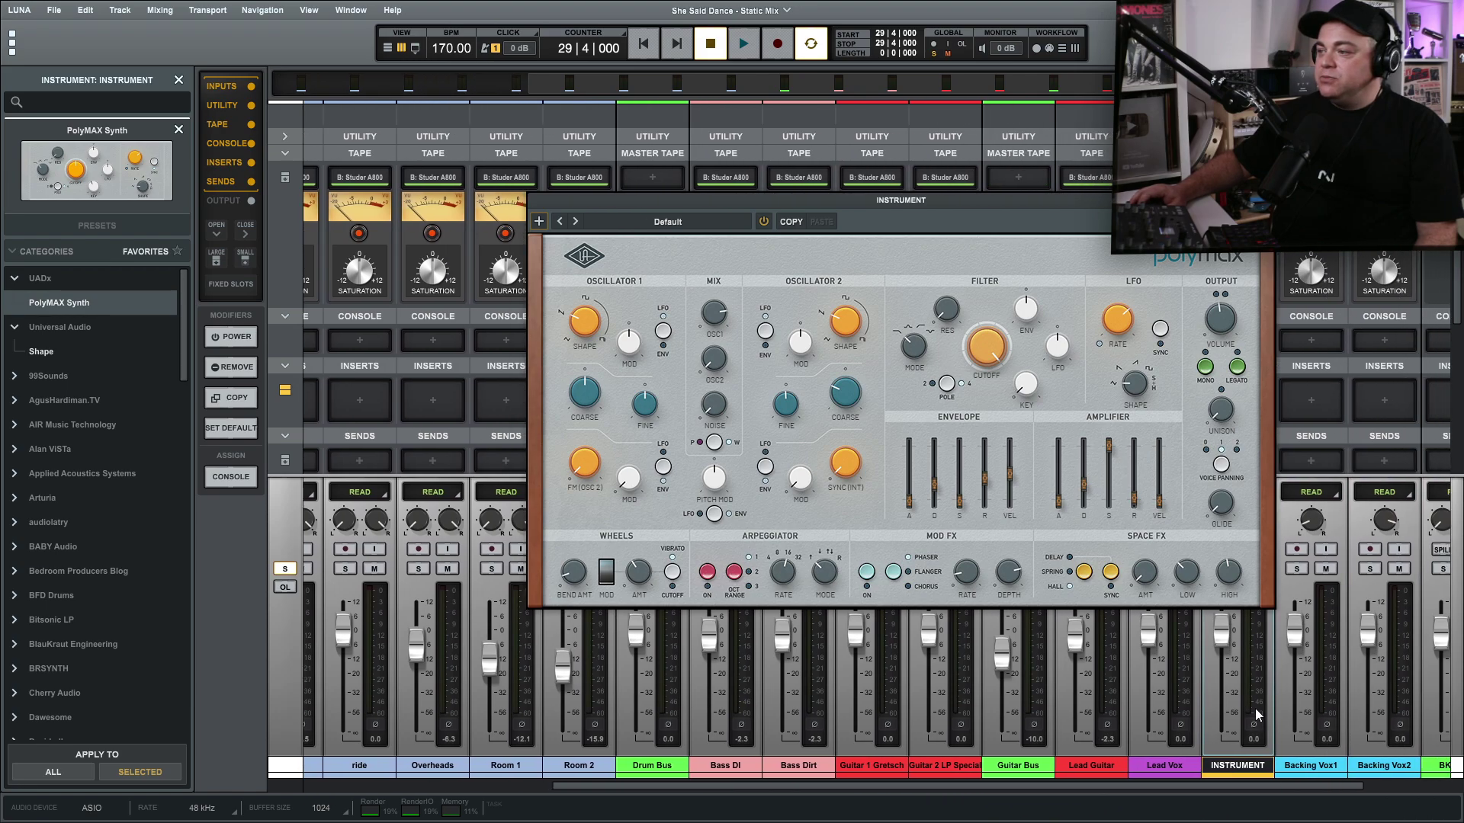
{"action": "left_click_drag", "start_coordinate": [915, 199], "coordinate": [544, 204]}
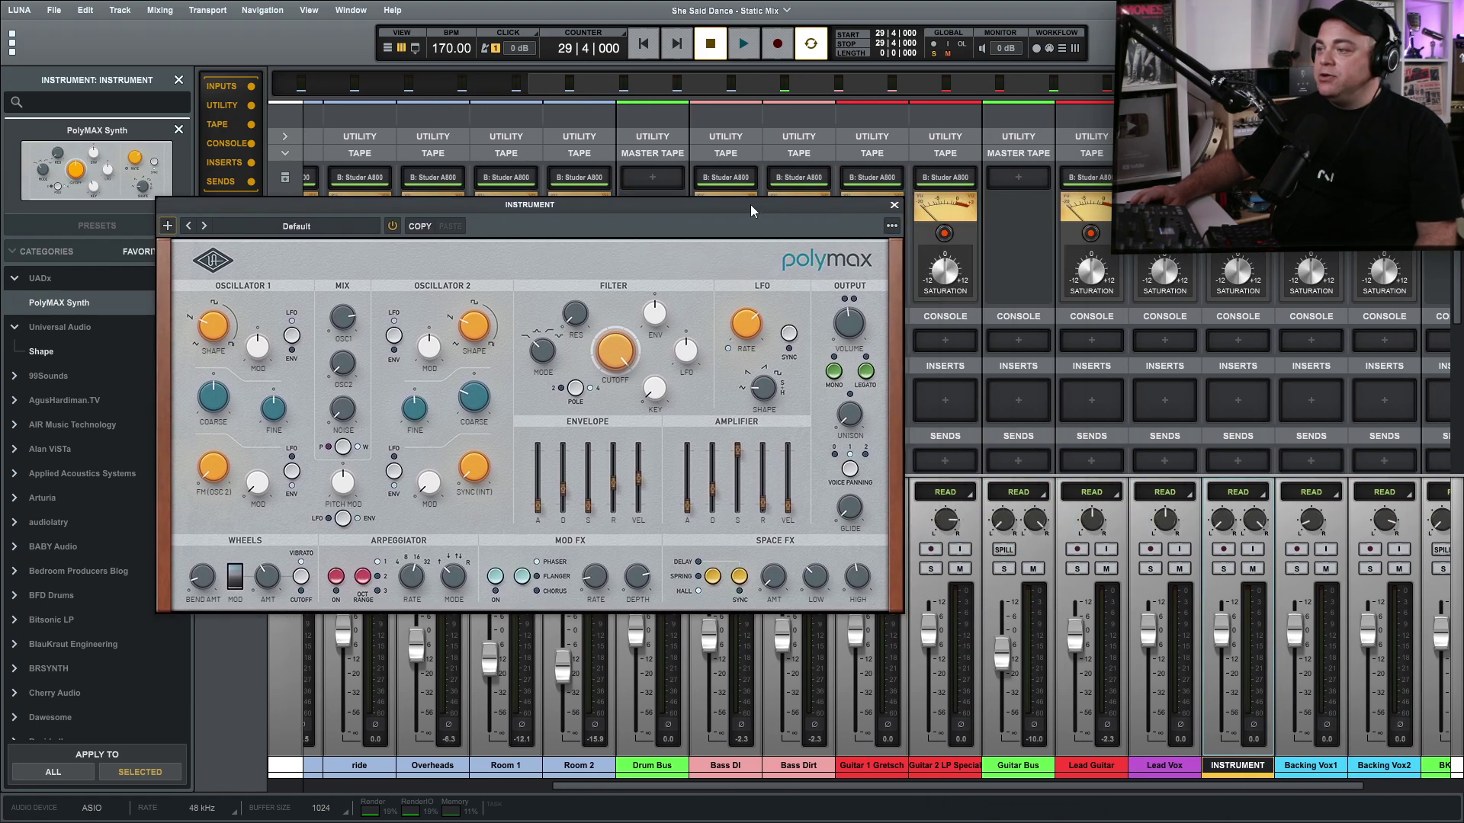
{"action": "left_click", "coordinate": [1238, 402]}
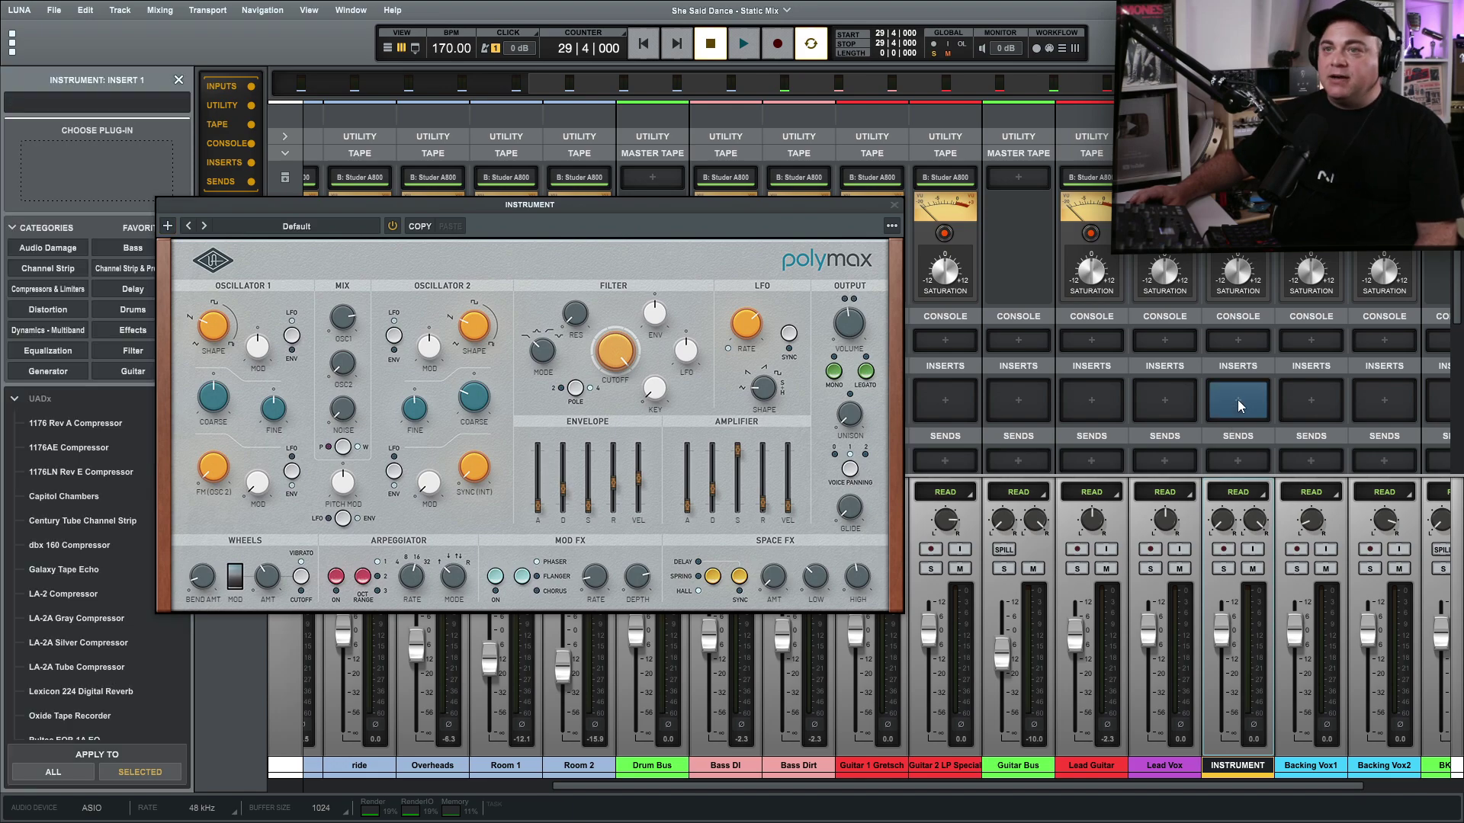
{"action": "left_click", "coordinate": [63, 432]}
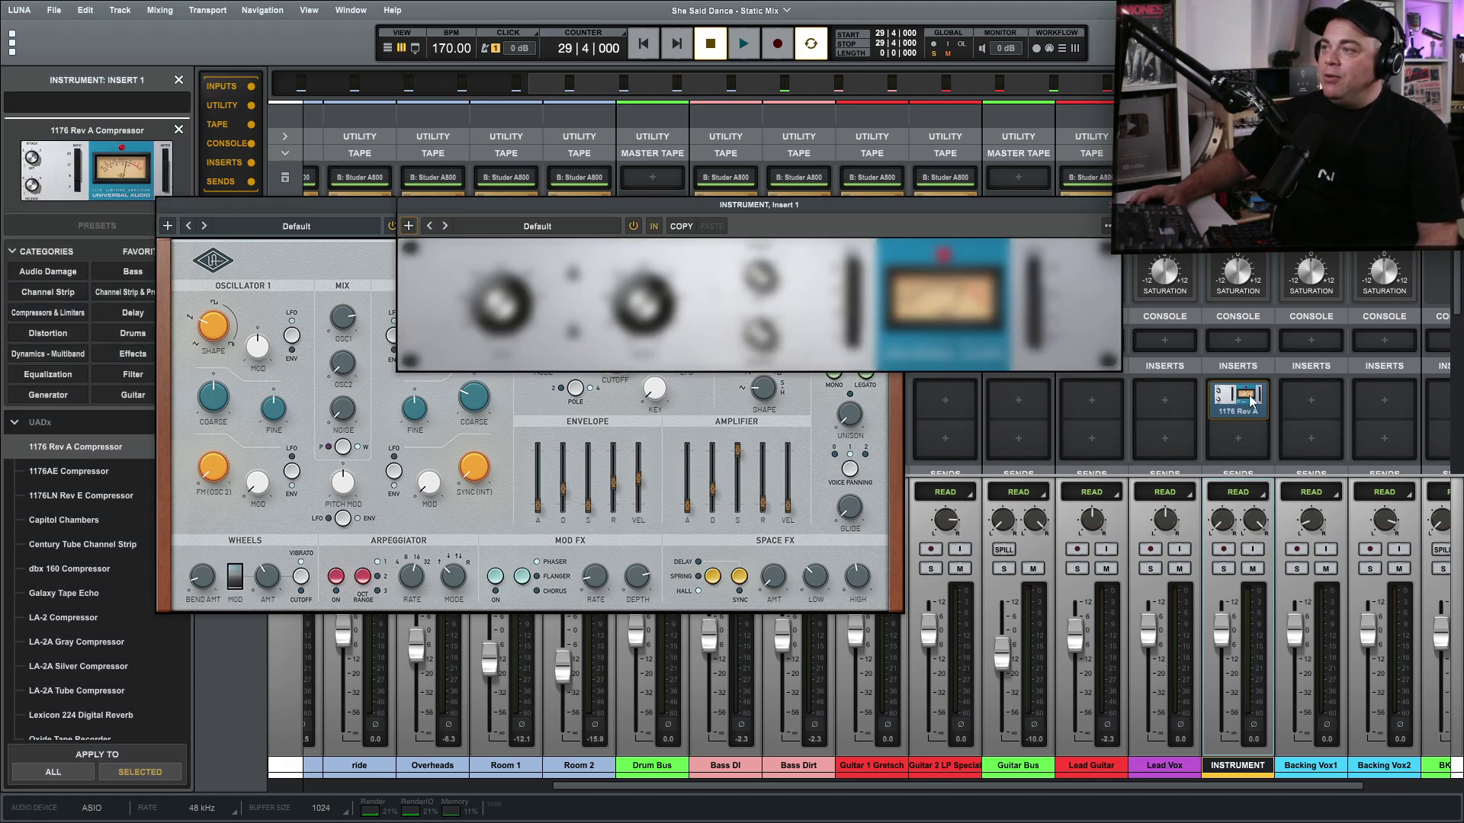